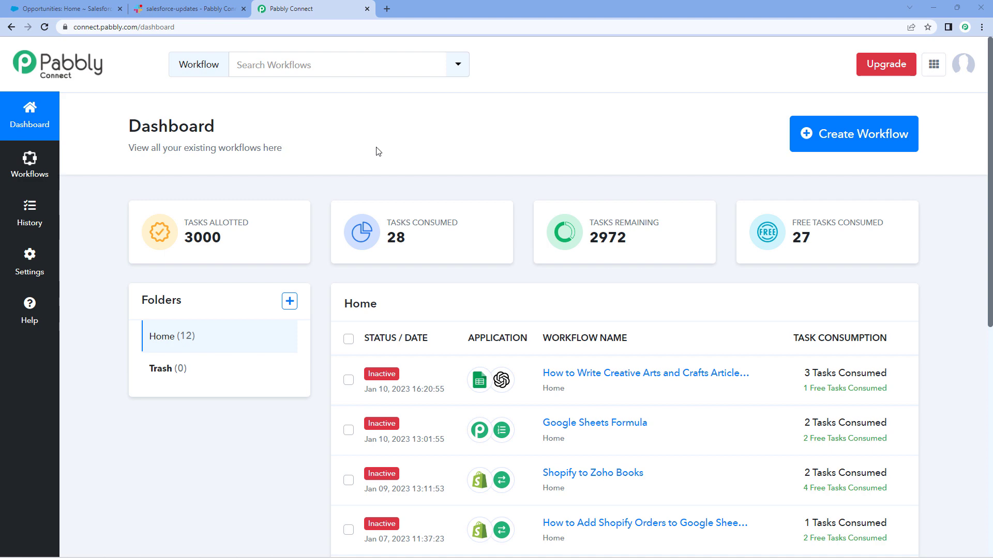
Create a new workflow named "Salesforce to Slack".
left_click(825, 144)
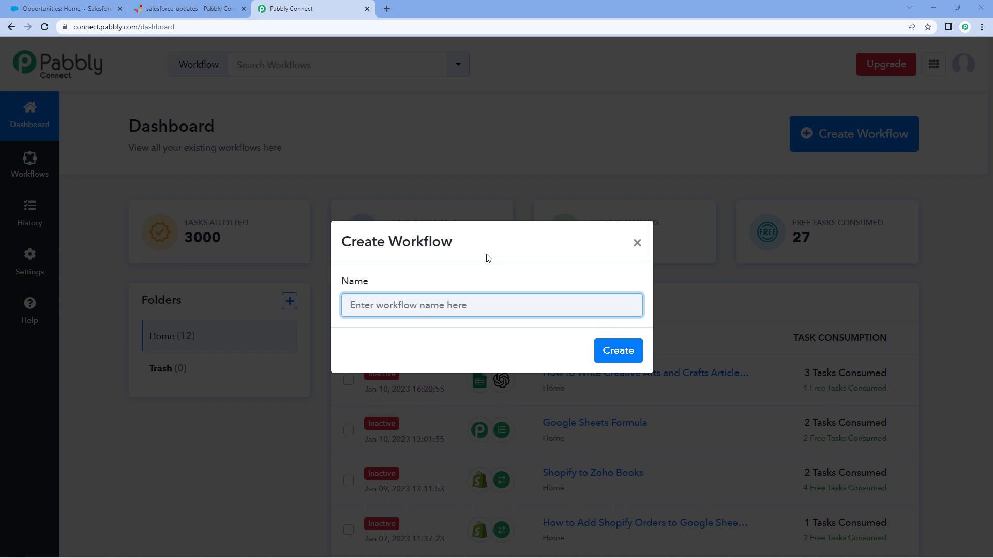
type("Salesforce to Slack")
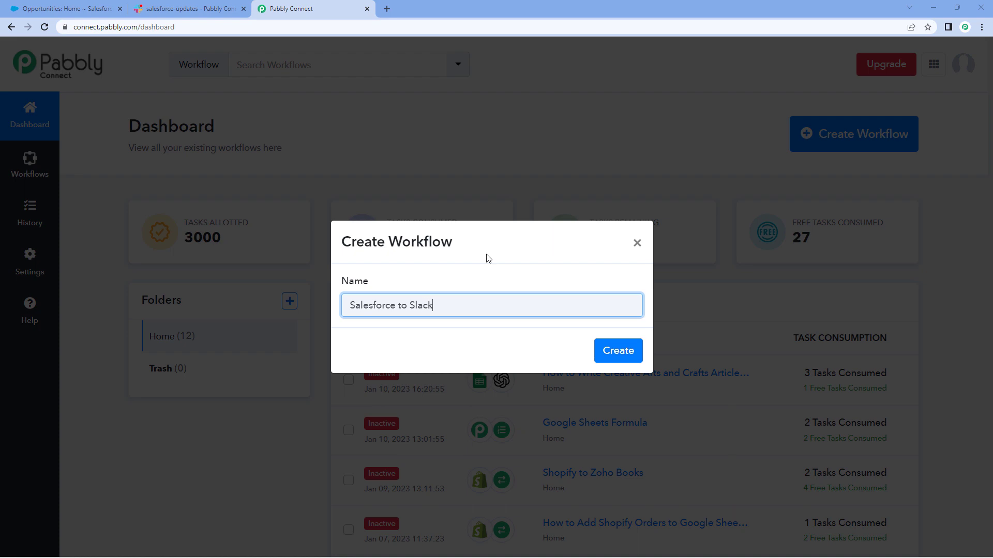
left_click(628, 352)
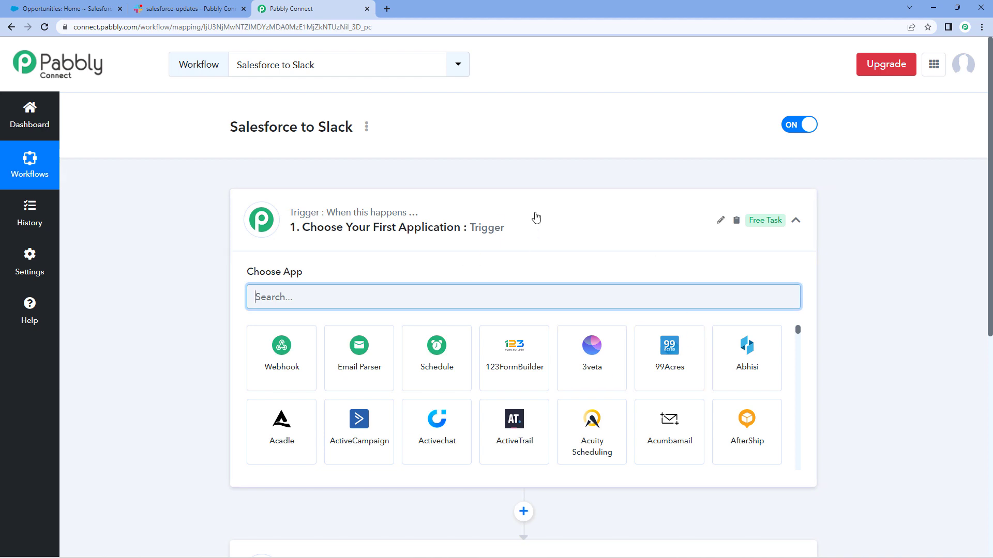
left_click(564, 213)
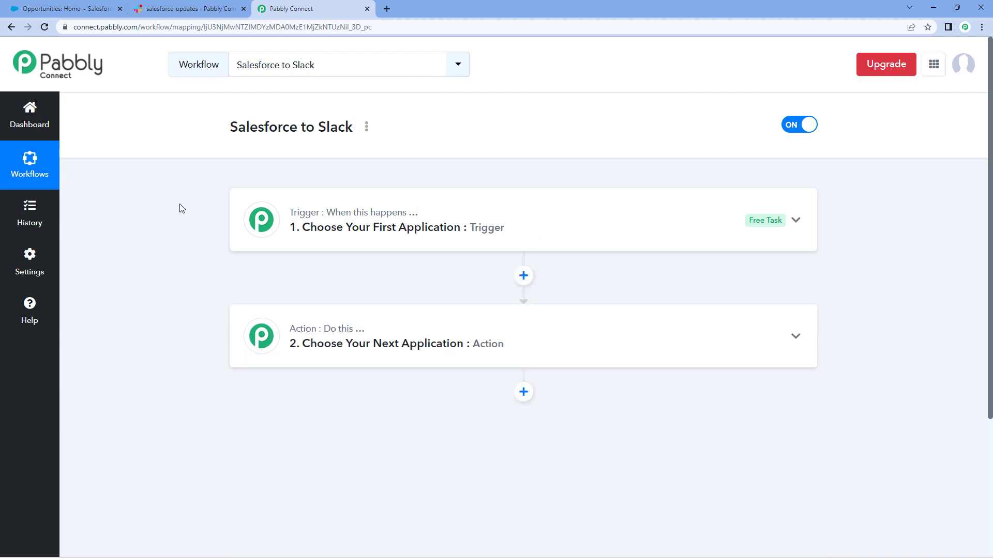
scroll(189, 217, "down", 1)
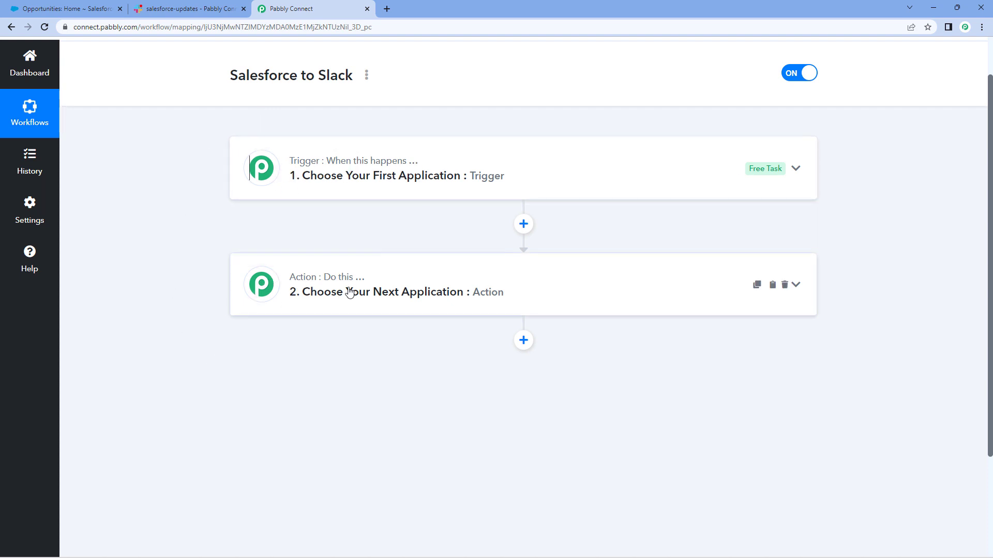
left_click(474, 174)
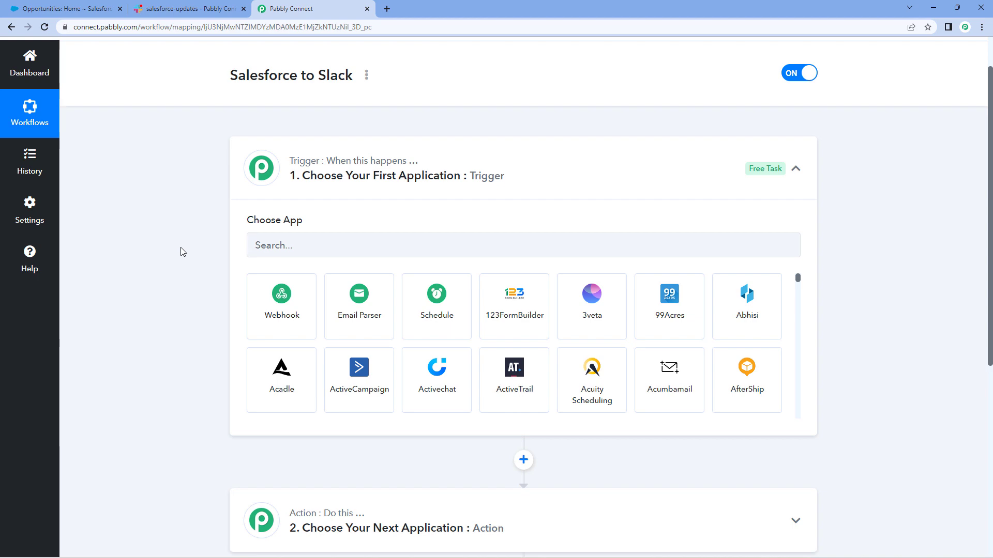
left_click(58, 9)
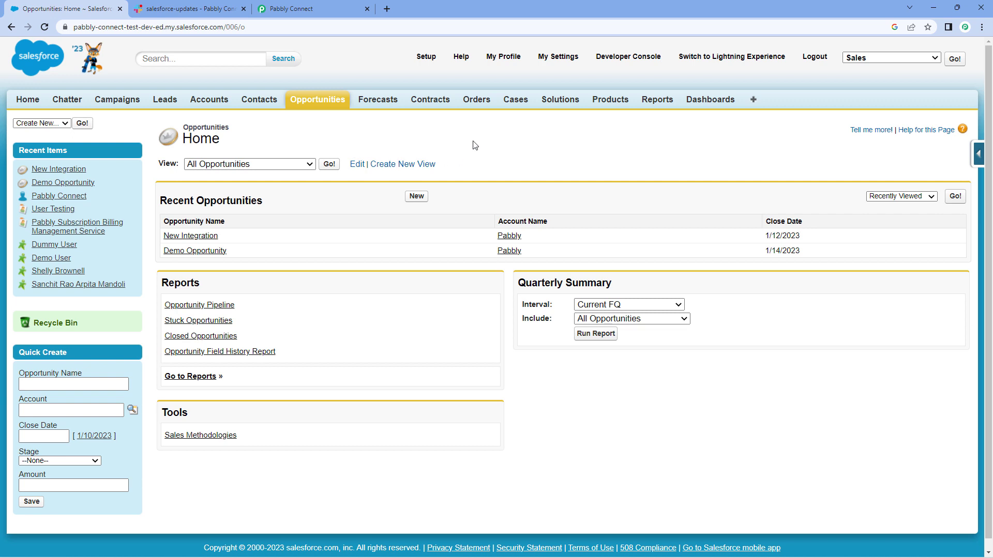
left_click(305, 6)
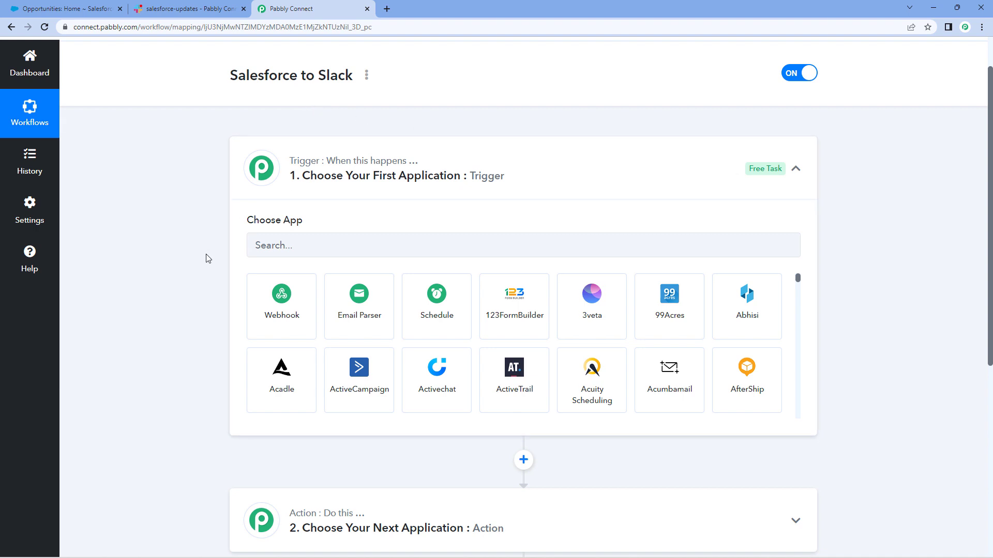
scroll(196, 231, "down", 3)
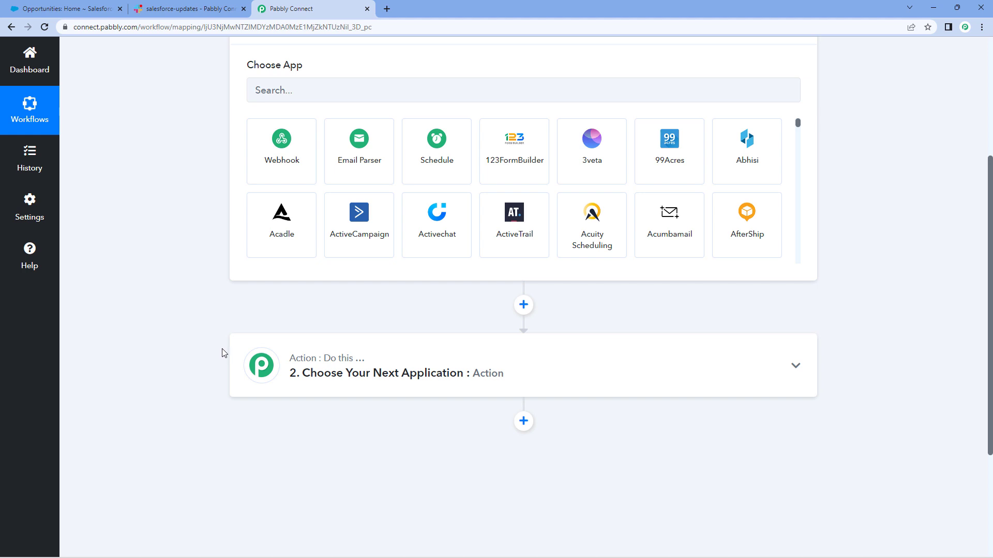
scroll(228, 336, "up", 2)
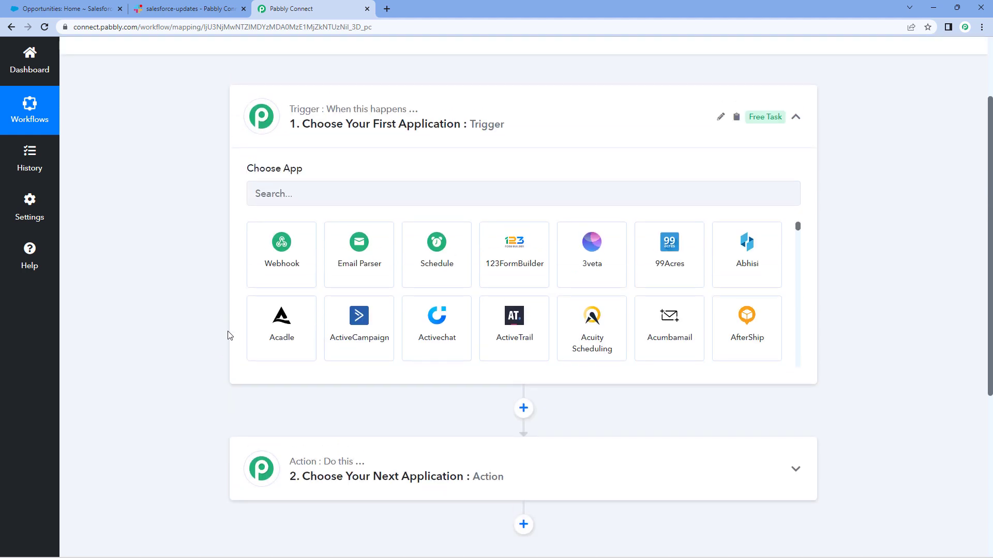
Choose Salesforce as the workflow's trigger application and set the trigger event to Opportunity Updated.
left_click(304, 197)
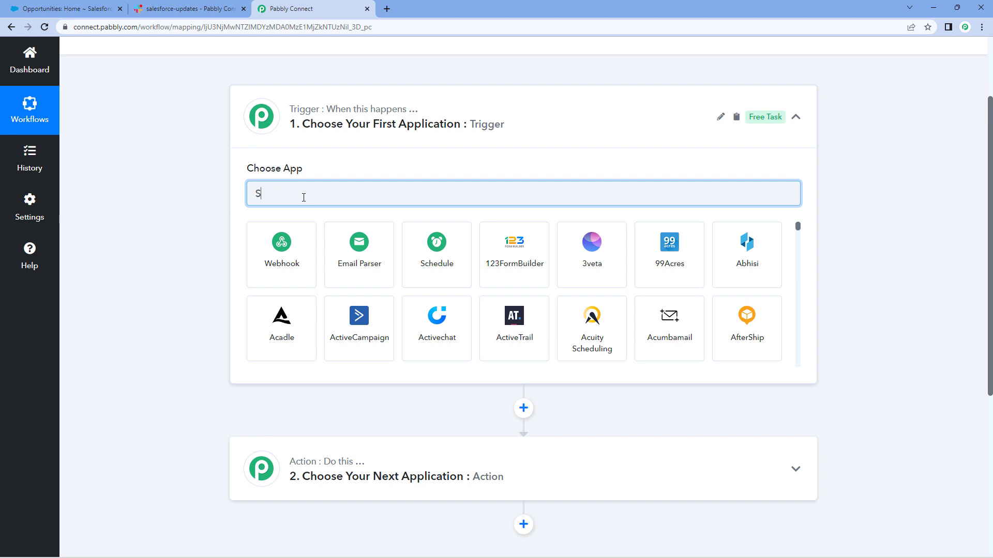
type("Salesforce")
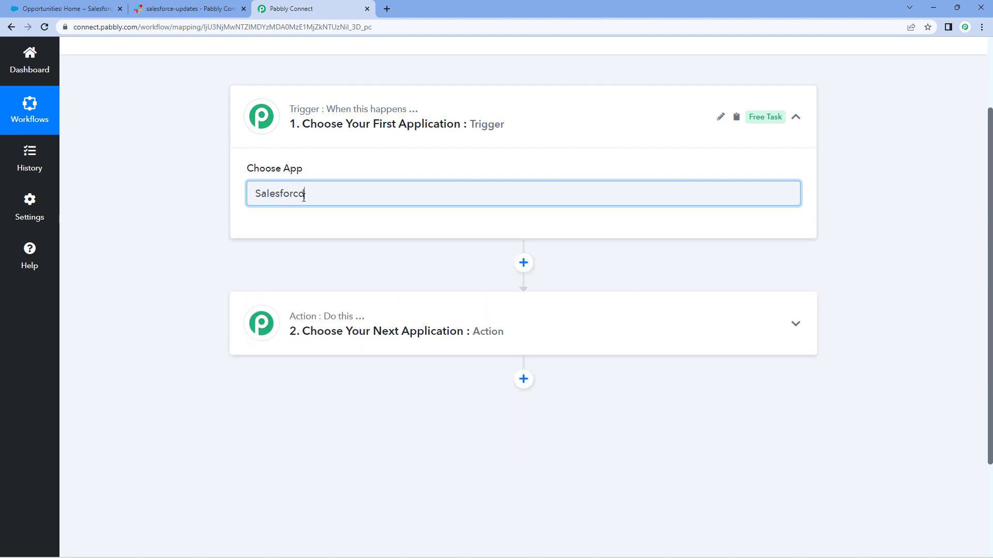
left_click(290, 243)
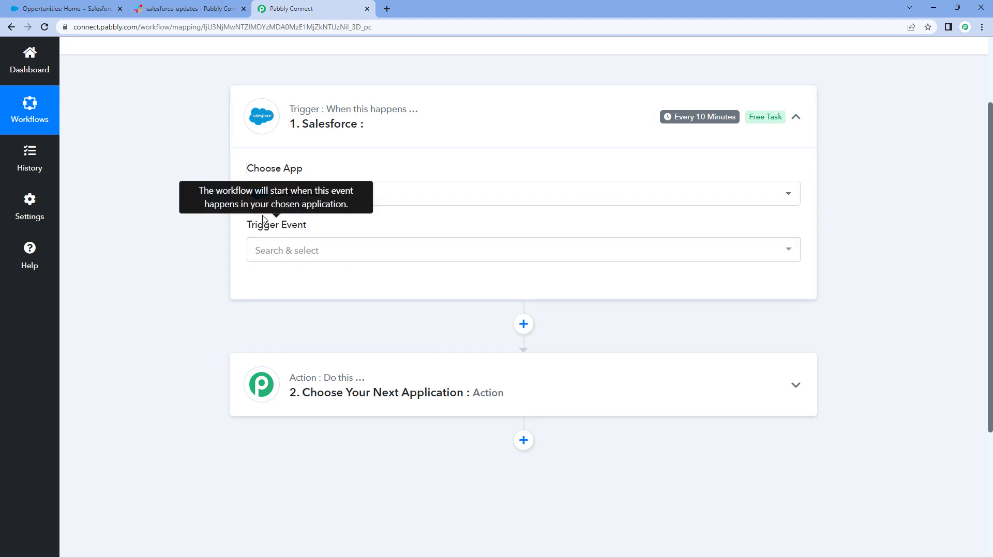
left_click(326, 250)
scroll(222, 255, "down", 2)
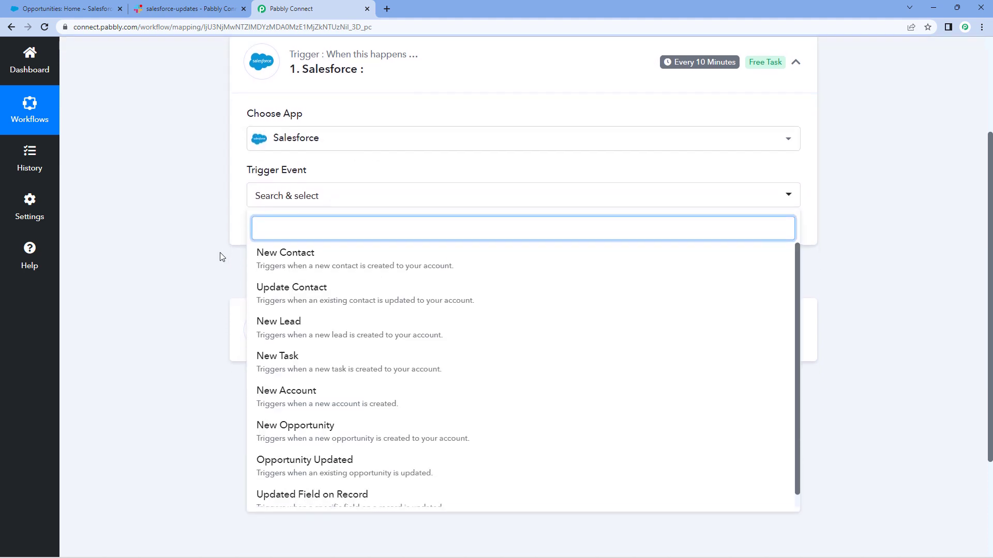
left_click(324, 421)
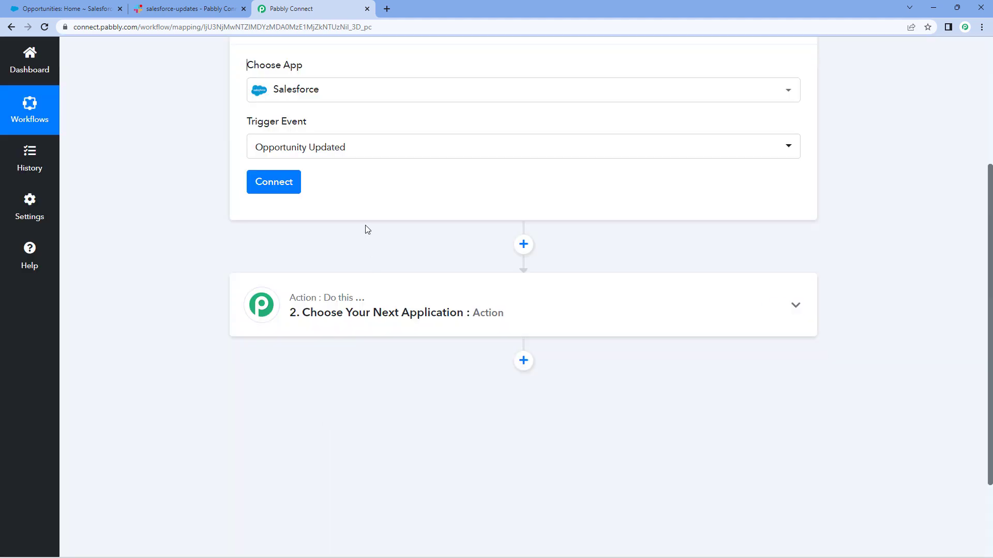
scroll(366, 228, "up", 1)
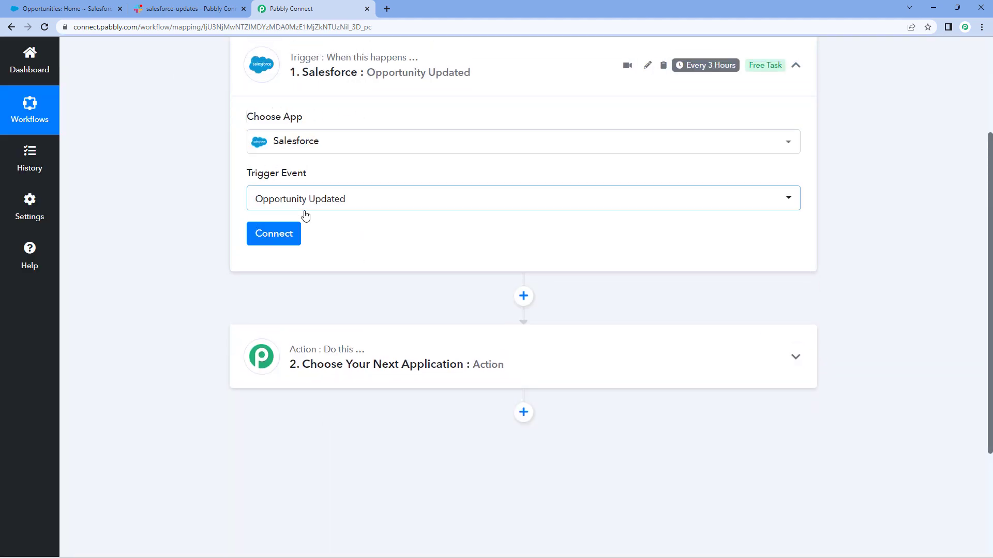
Add a new Salesforce connection to the trigger and allow Pabbly Connect access to the Salesforce account.
left_click(284, 236)
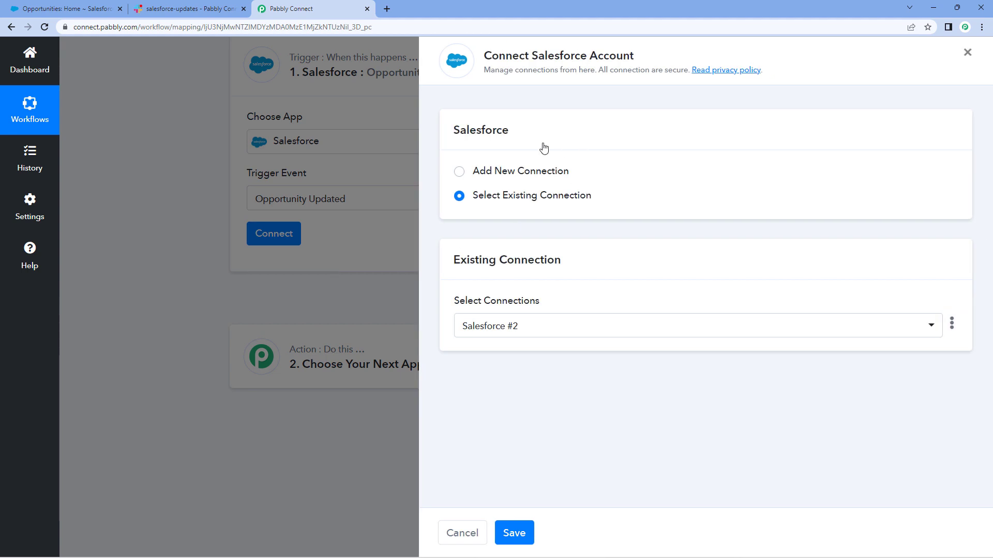
left_click(460, 172)
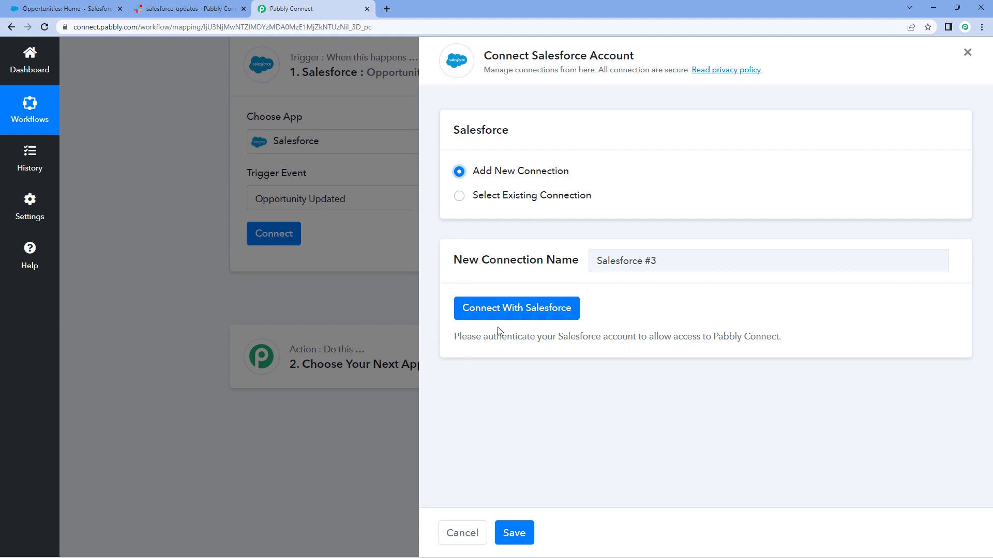
left_click(534, 316)
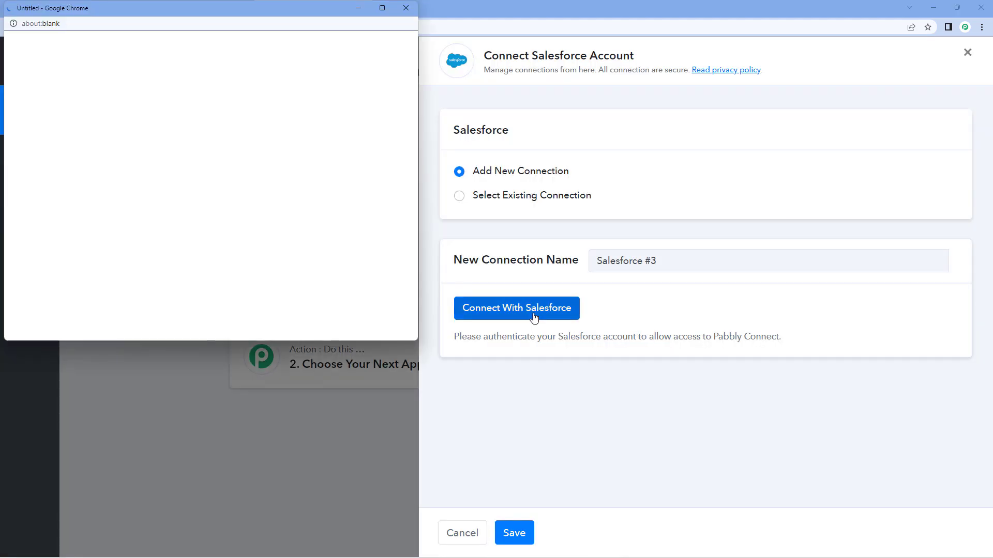
left_click_drag(180, 9, 185, 38)
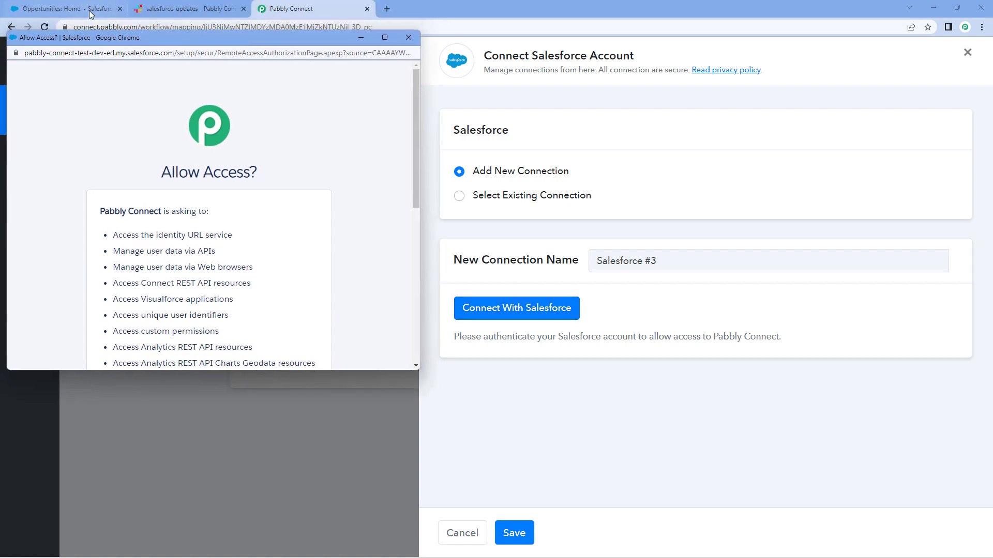
left_click(92, 10)
left_click(289, 8)
scroll(283, 193, "down", 3)
scroll(285, 207, "down", 4)
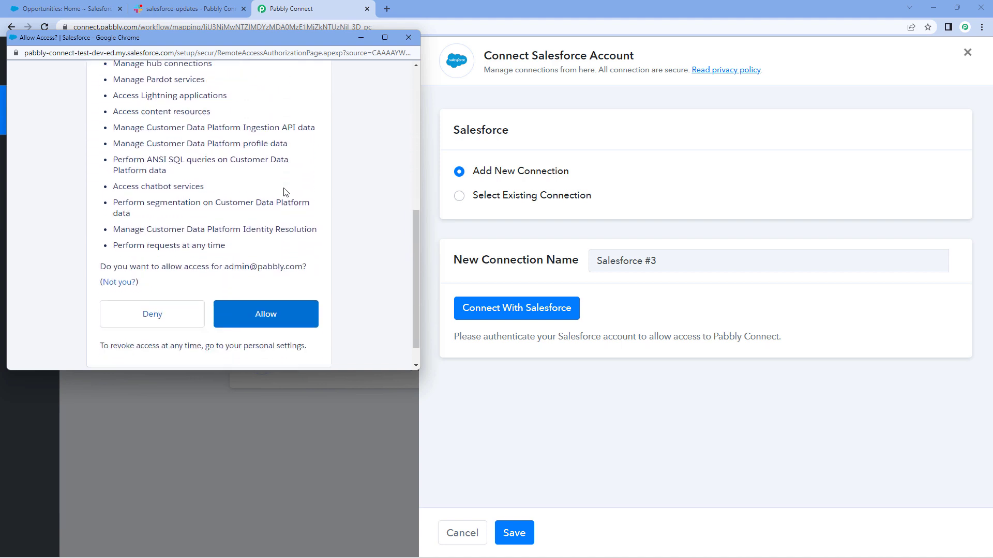
left_click(306, 285)
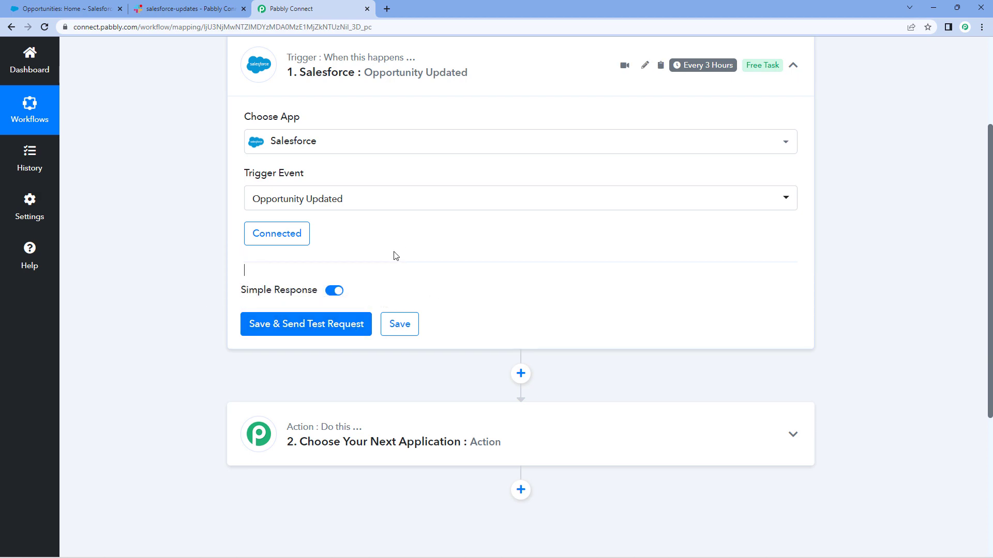
Switch to Salesforce, open the New Integration opportunity for editing and set its amount to 19,999.00.
left_click(72, 9)
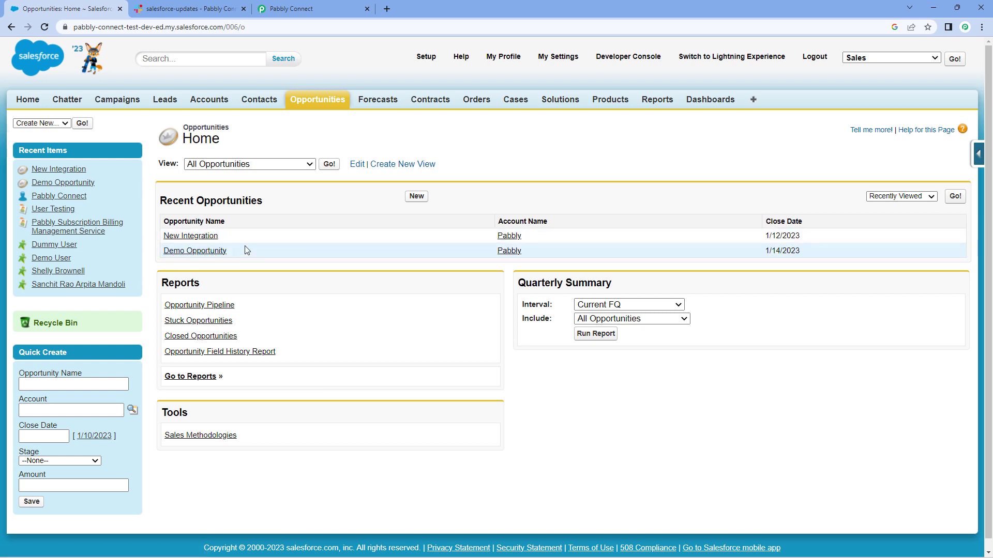
left_click(203, 240)
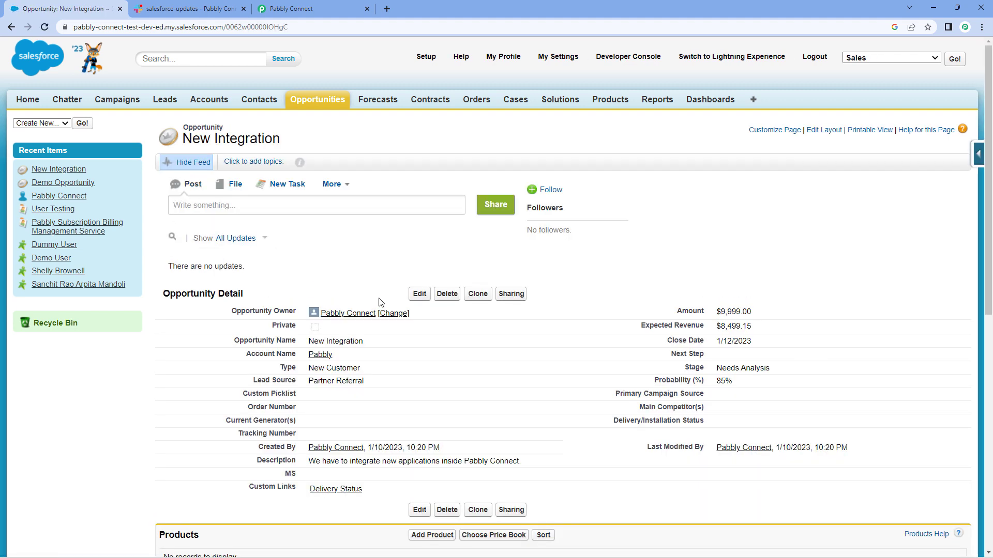
left_click(419, 295)
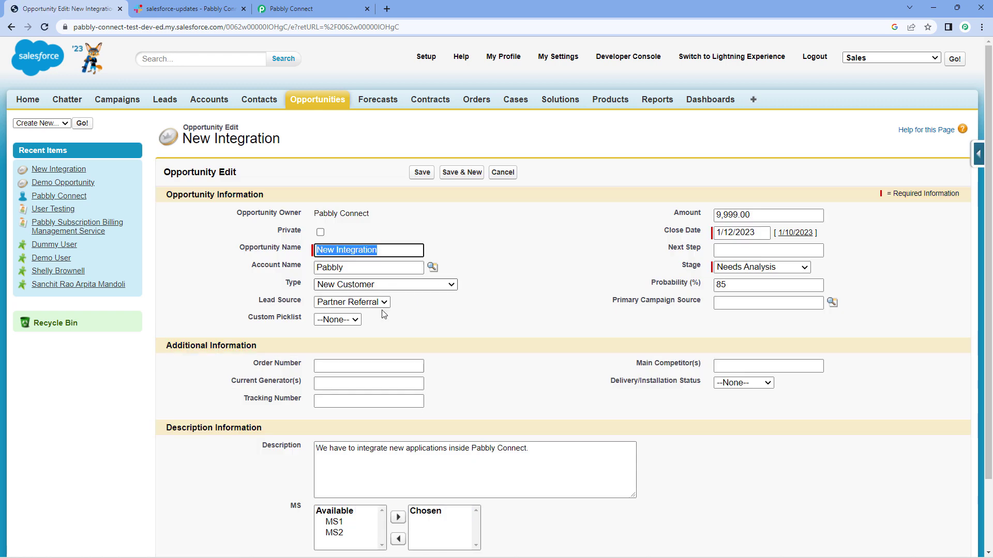
scroll(536, 259, "down", 1)
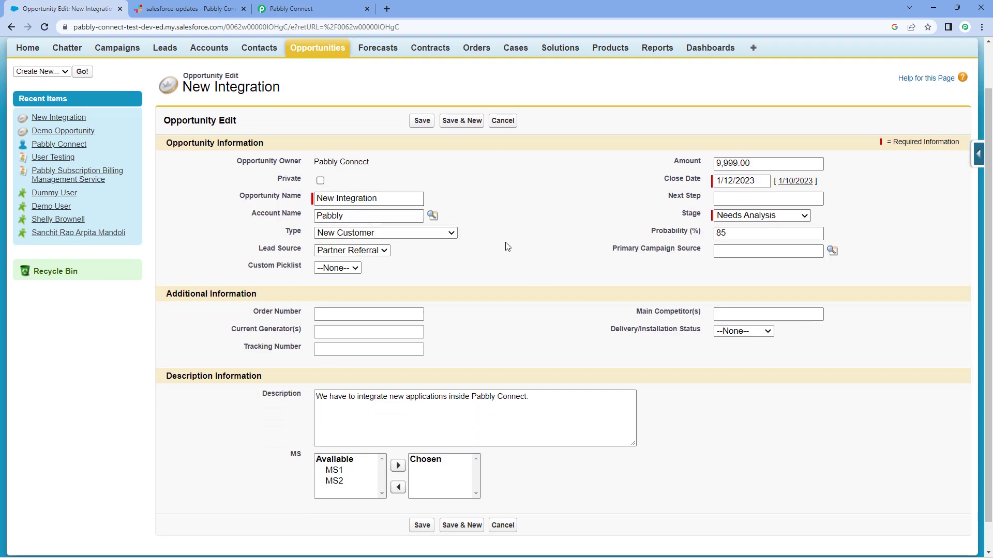
left_click(719, 164)
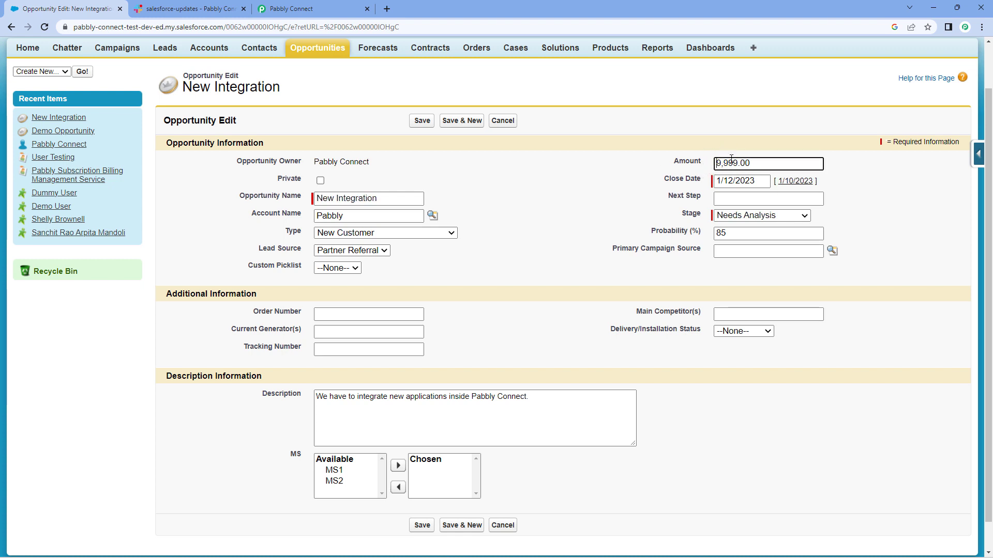
type("1")
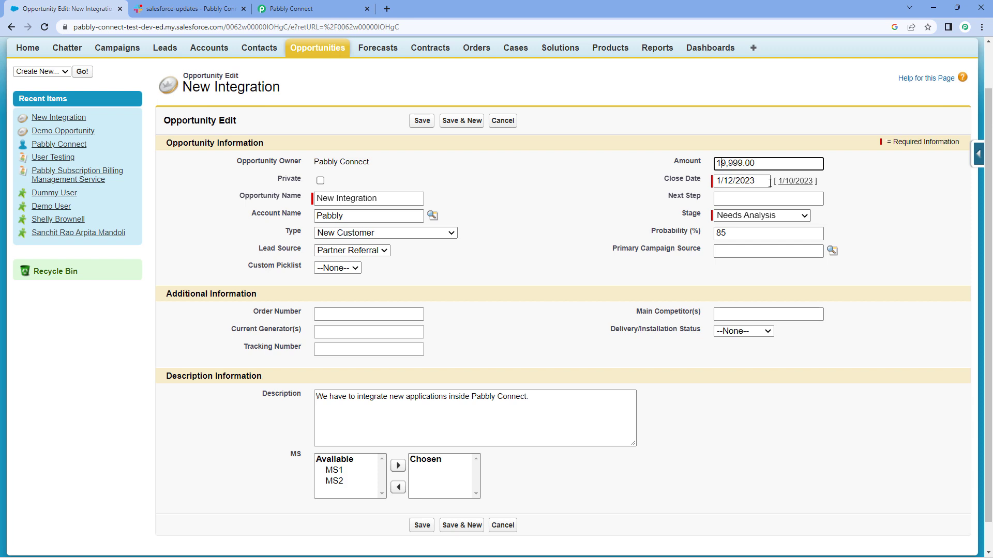
Set the opportunity's stage to Proposal/Price Quote and its probability to 85%, and save the record.
left_click(768, 217)
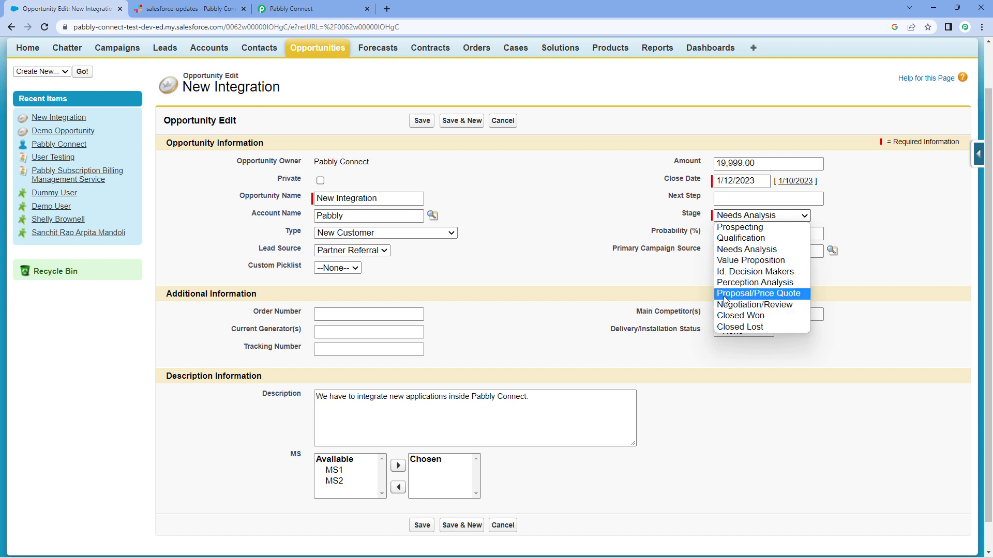
left_click(752, 294)
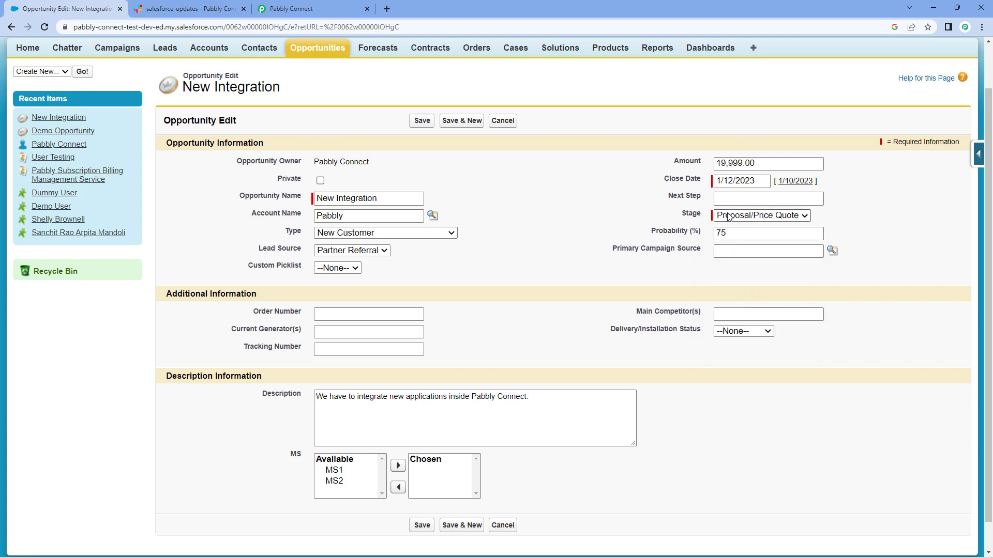
left_click_drag(738, 233, 694, 238)
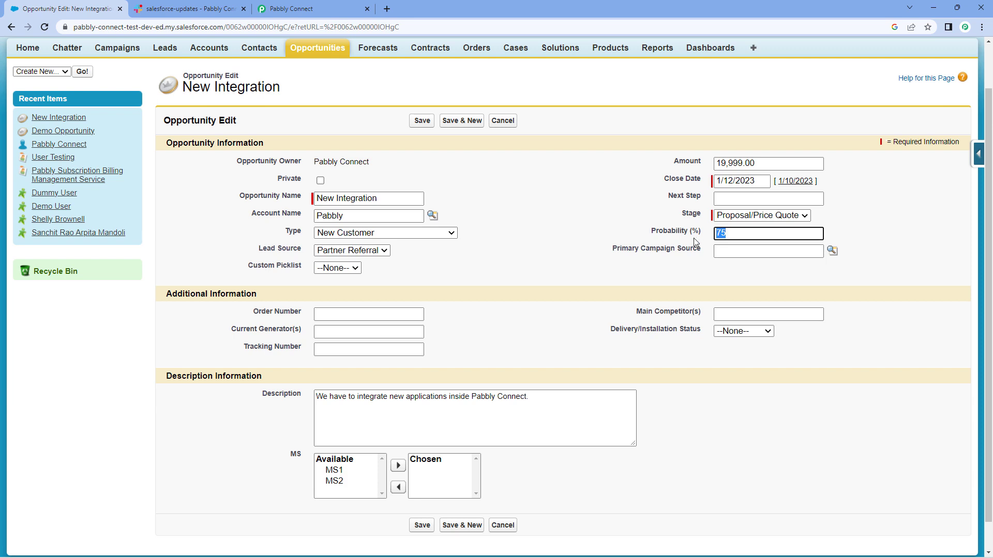
type("85")
left_click(587, 279)
scroll(556, 268, "down", 1)
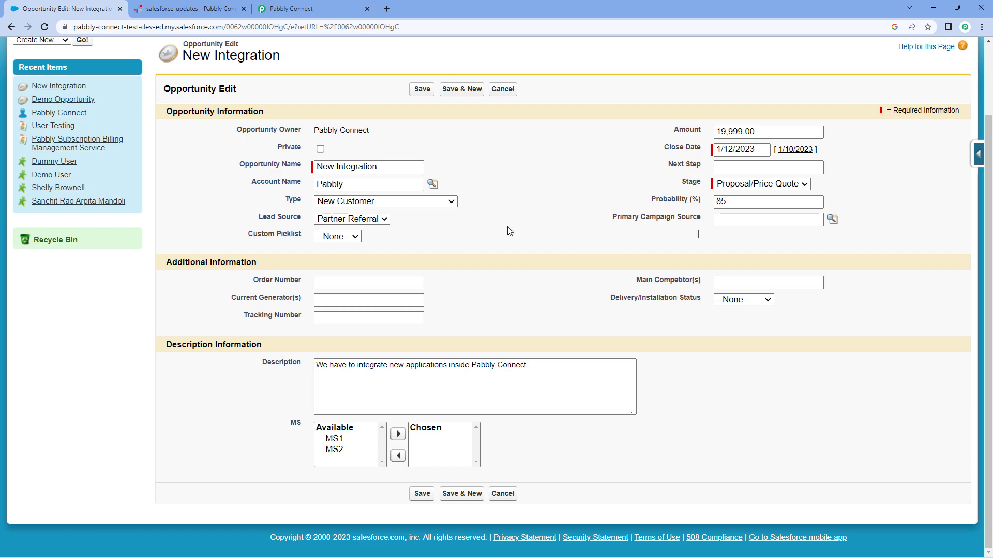
left_click(423, 495)
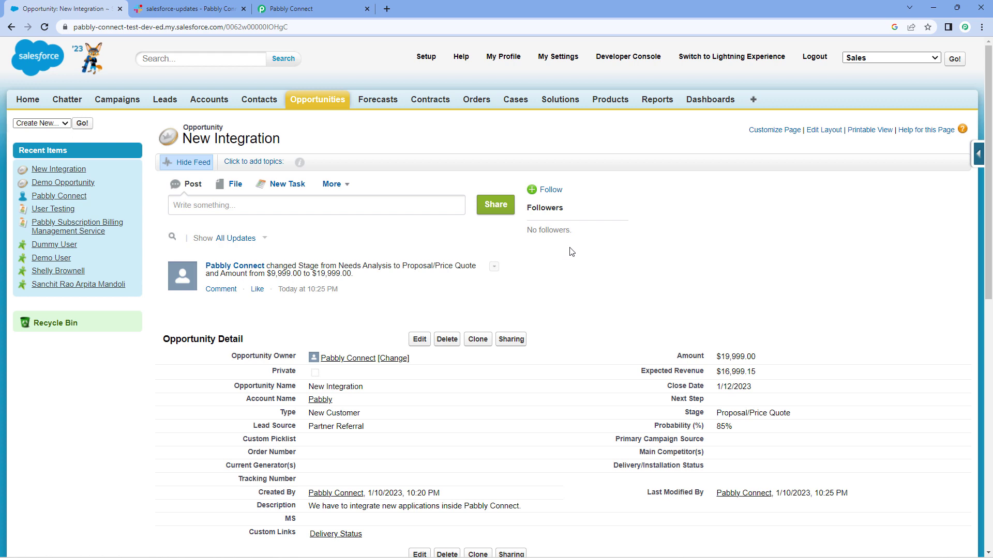
Return to Pabbly Connect, save the Salesforce trigger and send a test request to capture the updated opportunity.
left_click(320, 9)
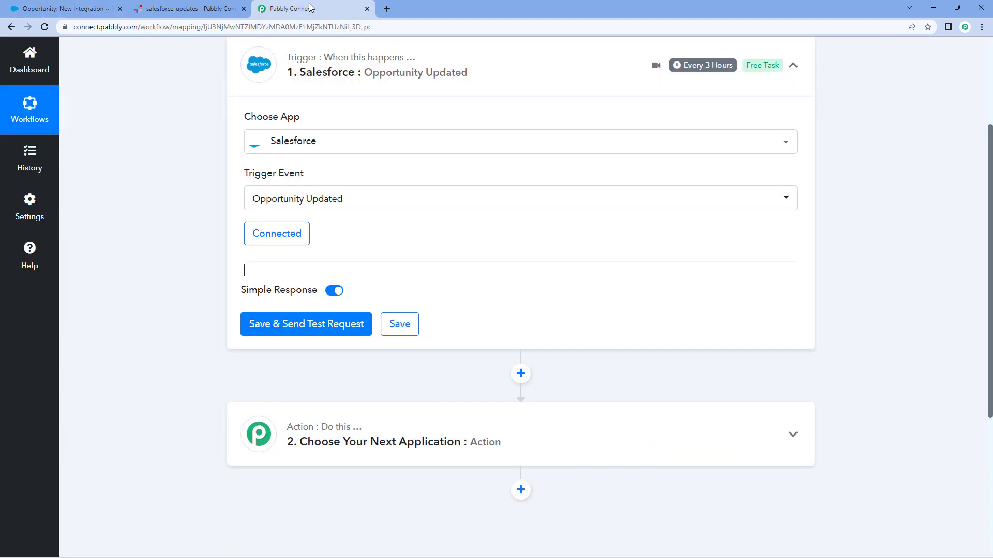
left_click(303, 324)
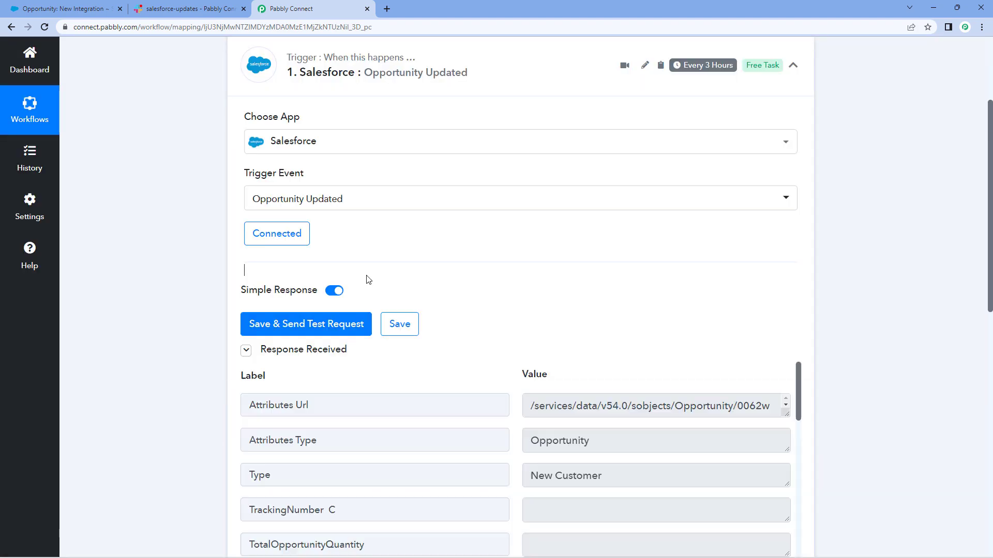
Examine the attributes type and the customer type in the Salesforce trigger's received response.
scroll(368, 280, "down", 4)
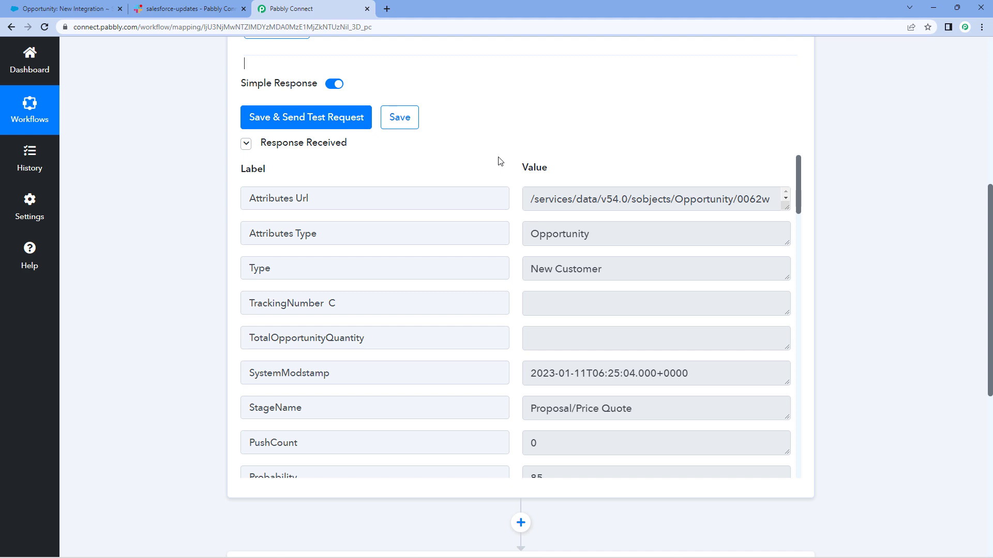
scroll(499, 158, "down", 2)
scroll(516, 151, "up", 1)
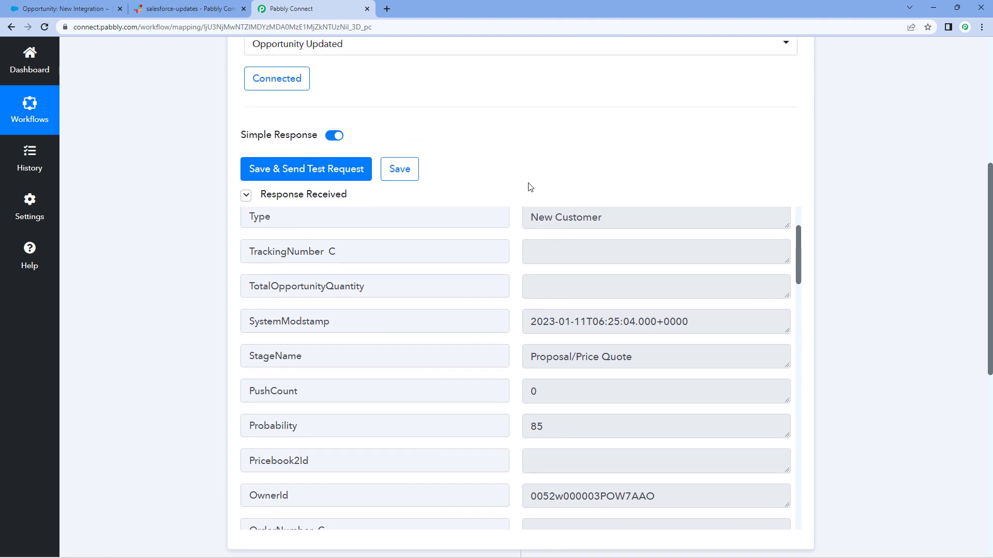
scroll(516, 197, "up", 2)
scroll(511, 182, "down", 1)
scroll(509, 182, "down", 1)
left_click_drag(321, 182, 231, 193)
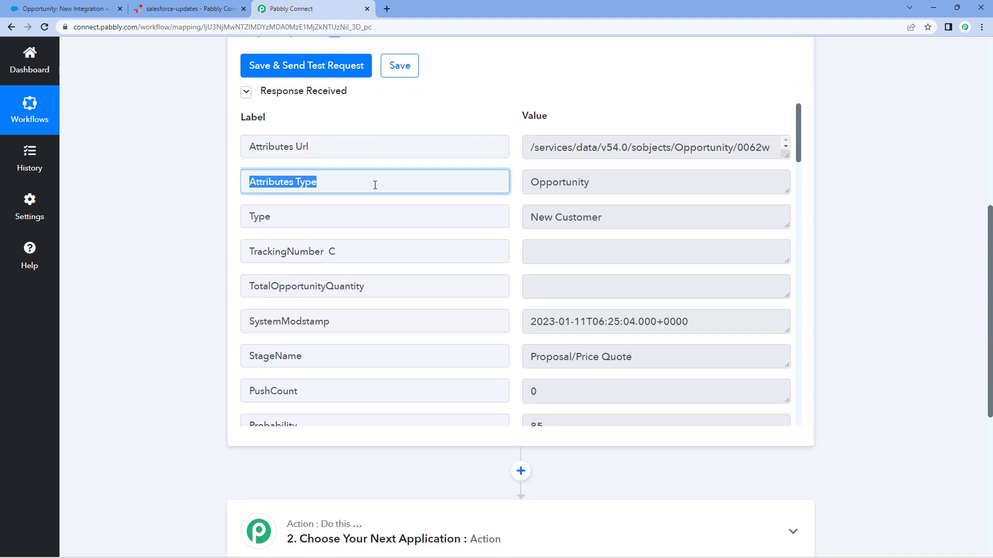
left_click(582, 182)
left_click_drag(581, 182, 627, 219)
left_click(519, 185)
left_click(526, 217)
left_click(595, 220)
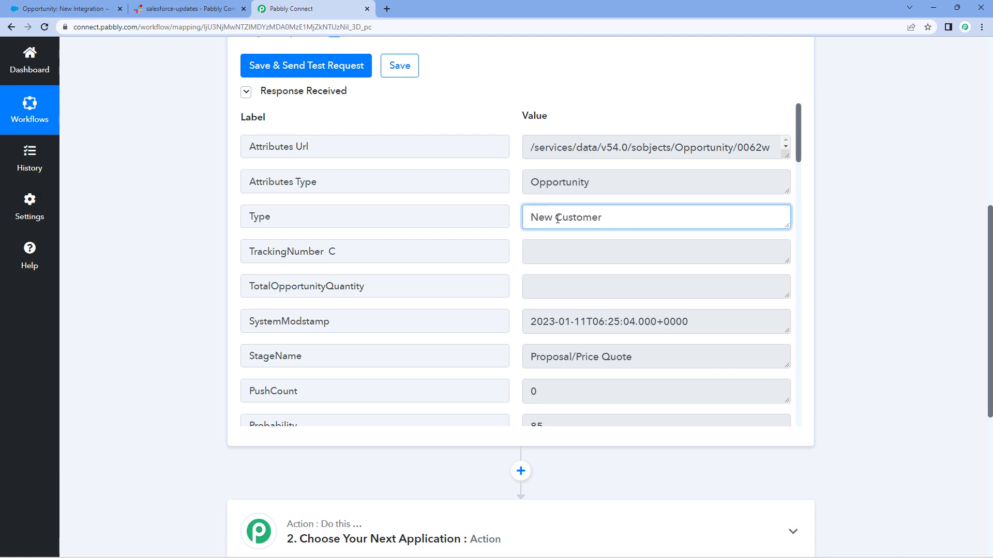
Compare the type and stage on the Salesforce opportunity record with the values captured in the Pabbly Connect response.
left_click(64, 9)
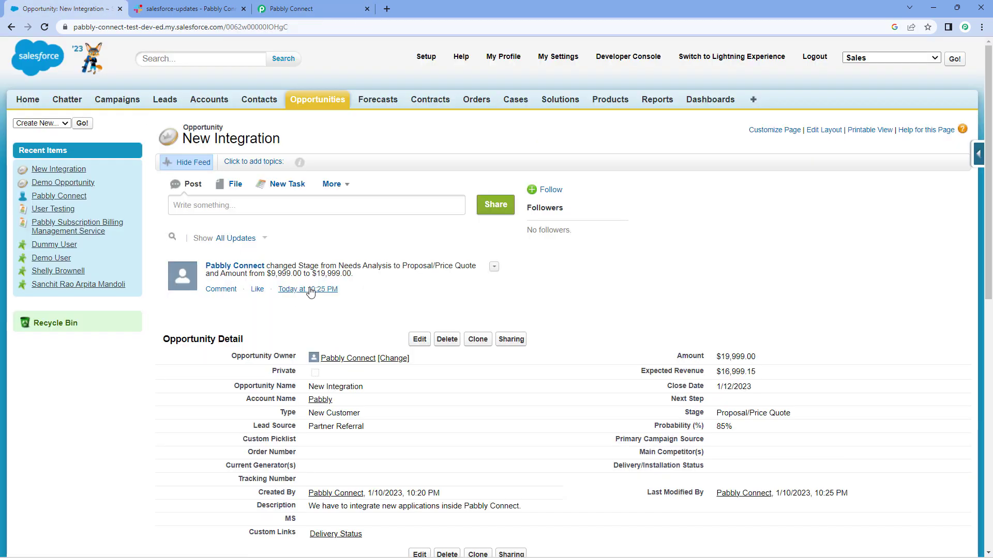
scroll(336, 330, "down", 1)
left_click_drag(361, 362, 309, 362)
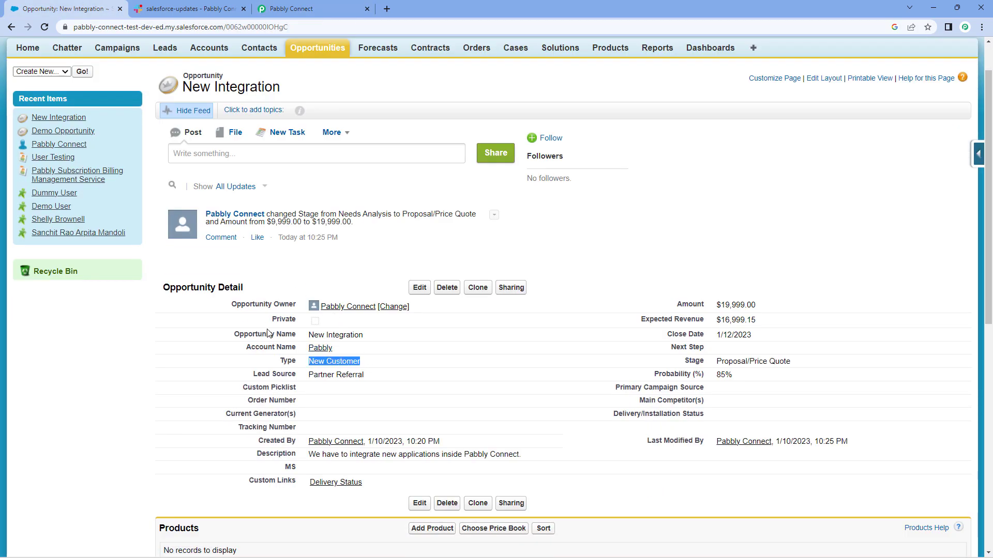
left_click(320, 9)
scroll(514, 207, "down", 3)
scroll(513, 206, "down", 1)
left_click_drag(527, 151, 646, 158)
left_click(67, 9)
left_click(325, 7)
left_click_drag(660, 152, 512, 157)
left_click(511, 157)
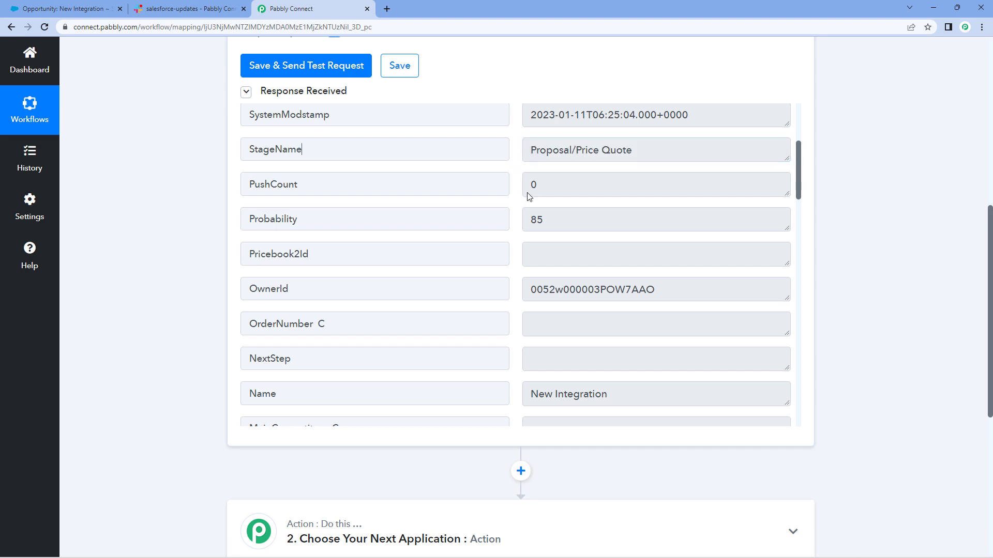
Examine the probability, opportunity name and last modified date in the captured trigger response.
left_click_drag(567, 226, 529, 220)
left_click(513, 244)
scroll(515, 244, "down", 4)
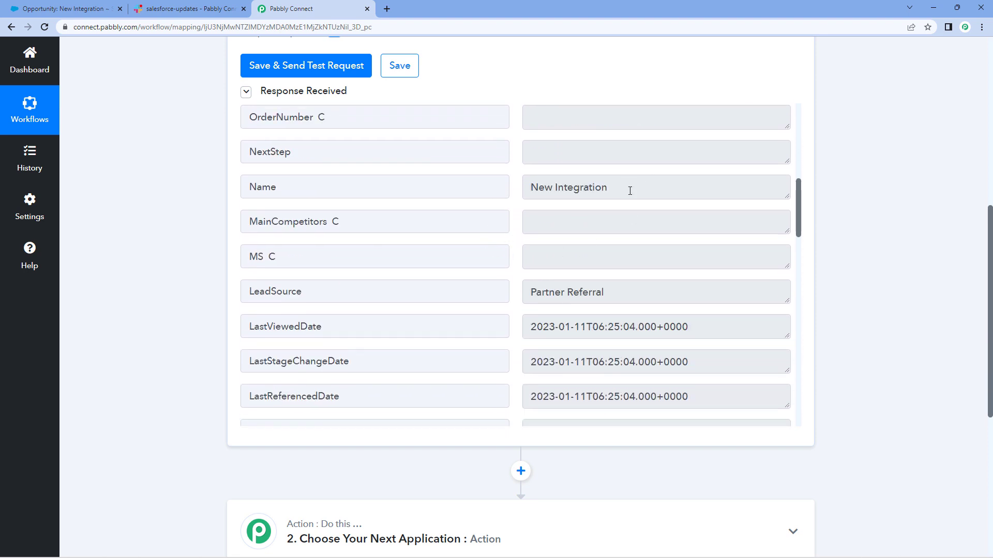
left_click_drag(630, 191, 493, 195)
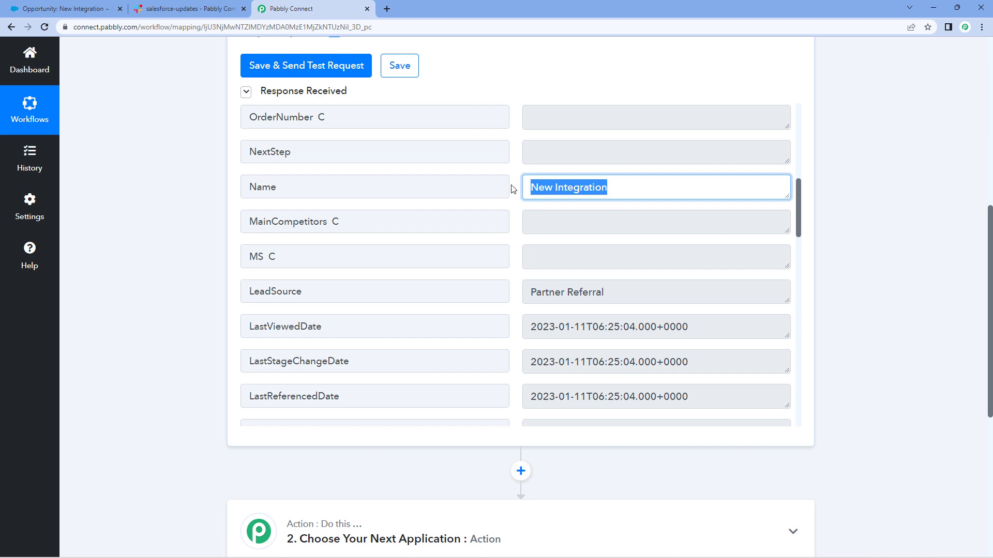
scroll(513, 189, "down", 4)
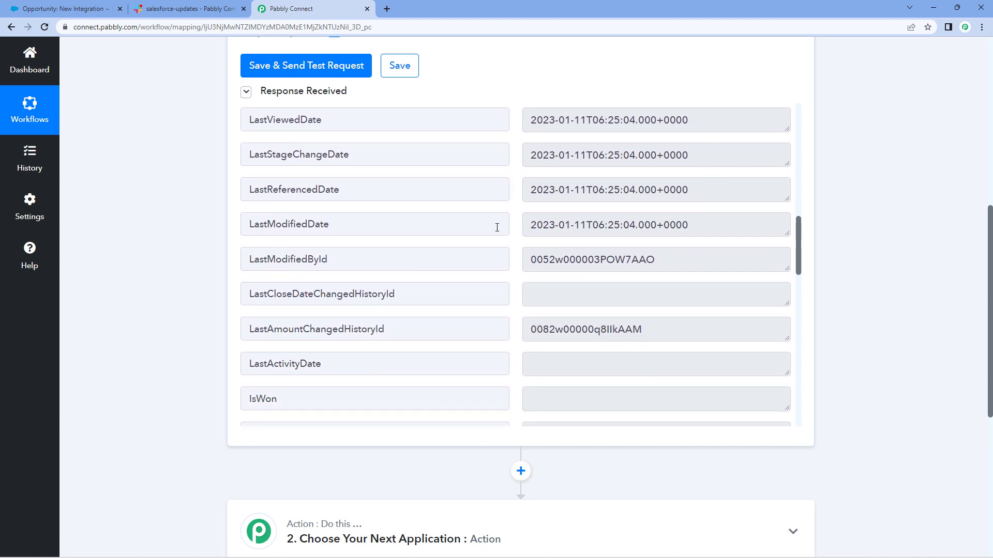
left_click_drag(367, 223, 218, 231)
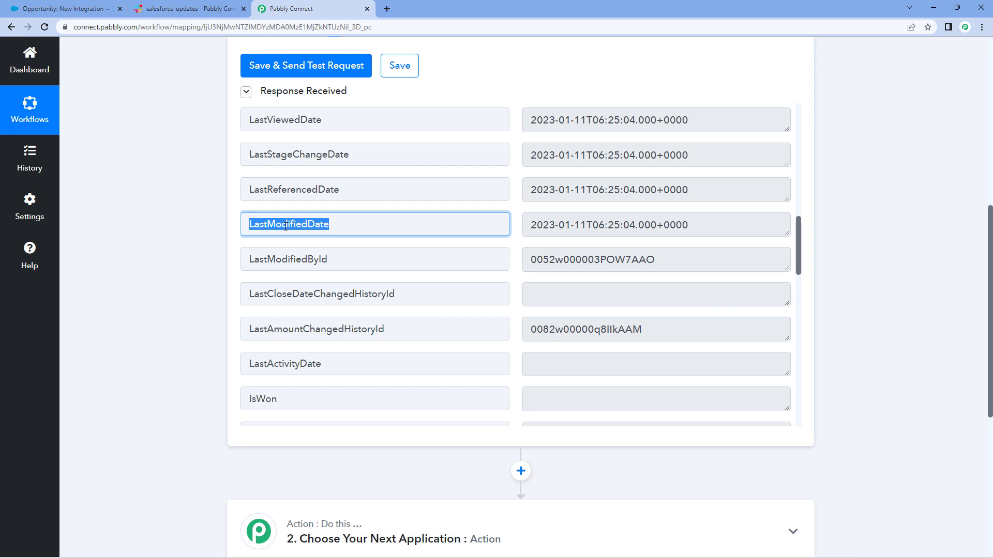
left_click(438, 226)
left_click_drag(529, 226, 686, 233)
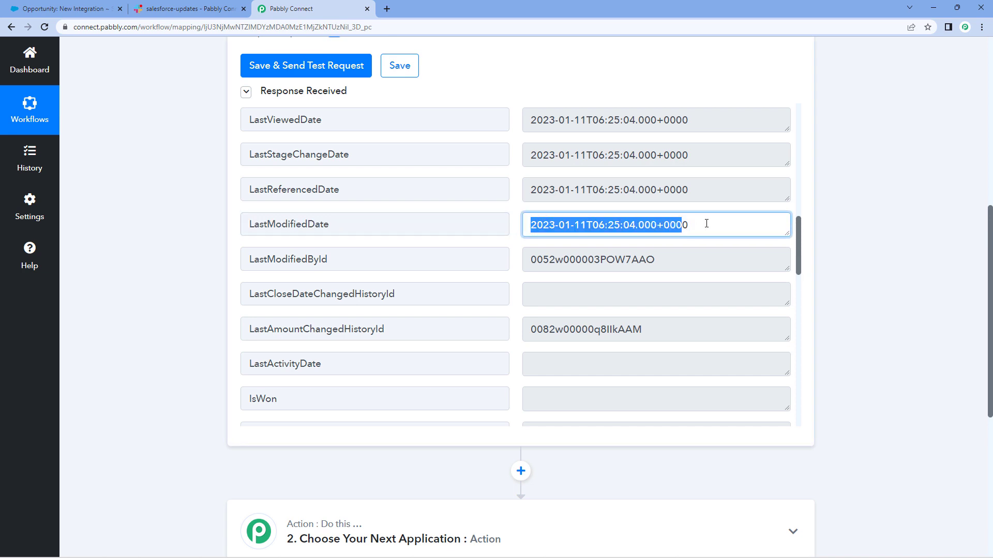
left_click(706, 223)
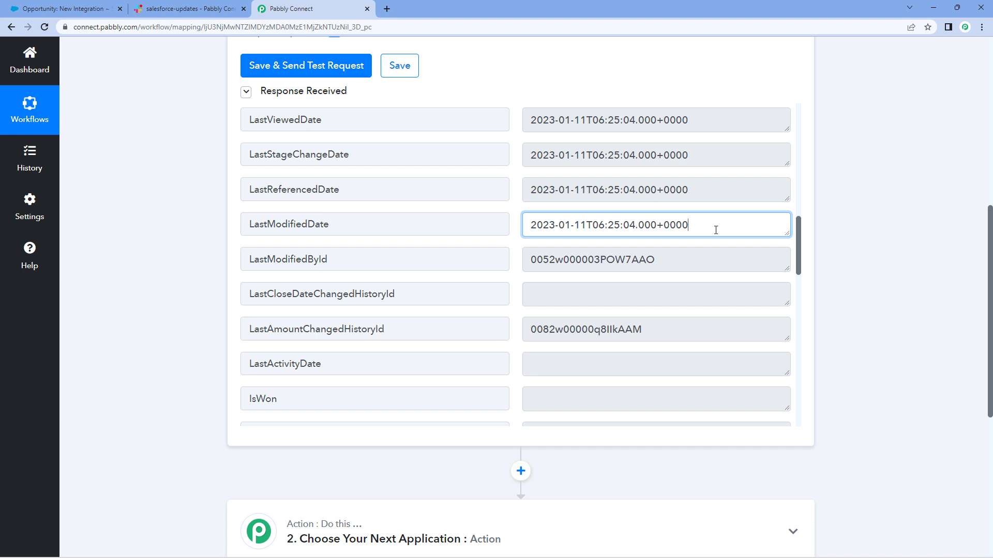
left_click_drag(688, 225, 512, 221)
left_click(511, 222)
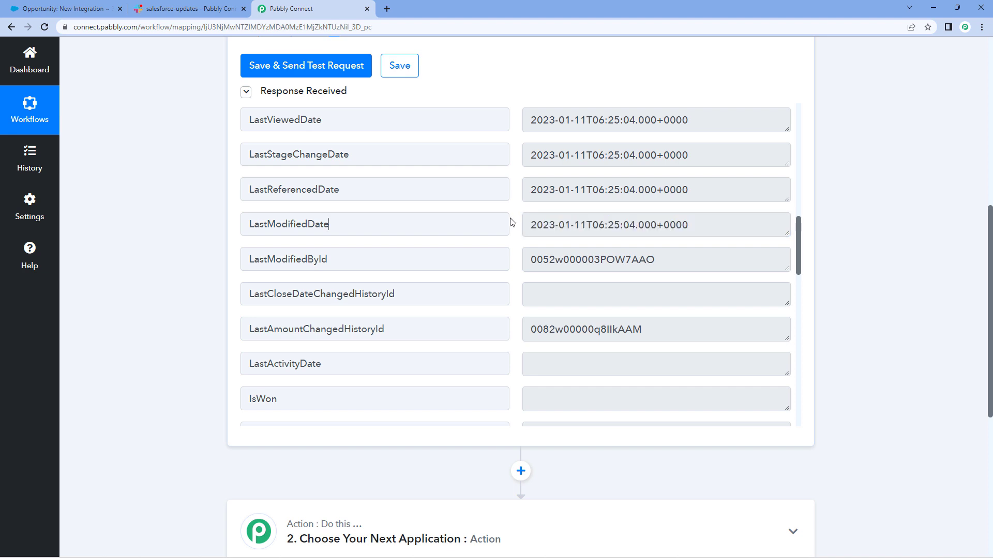
Examine the expected revenue and the full description in the captured trigger response.
scroll(513, 217, "down", 6)
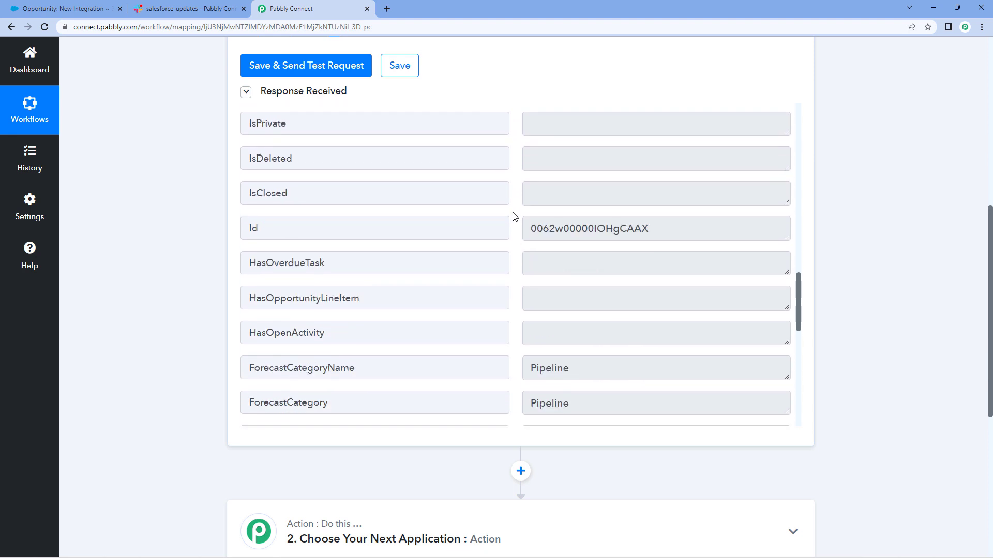
scroll(513, 217, "down", 2)
scroll(514, 217, "down", 4)
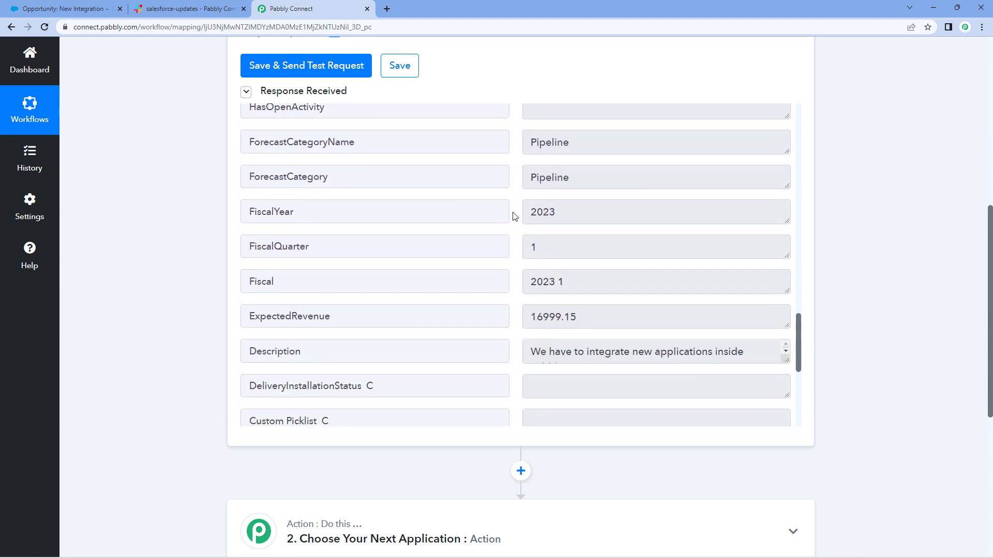
scroll(504, 192, "down", 1)
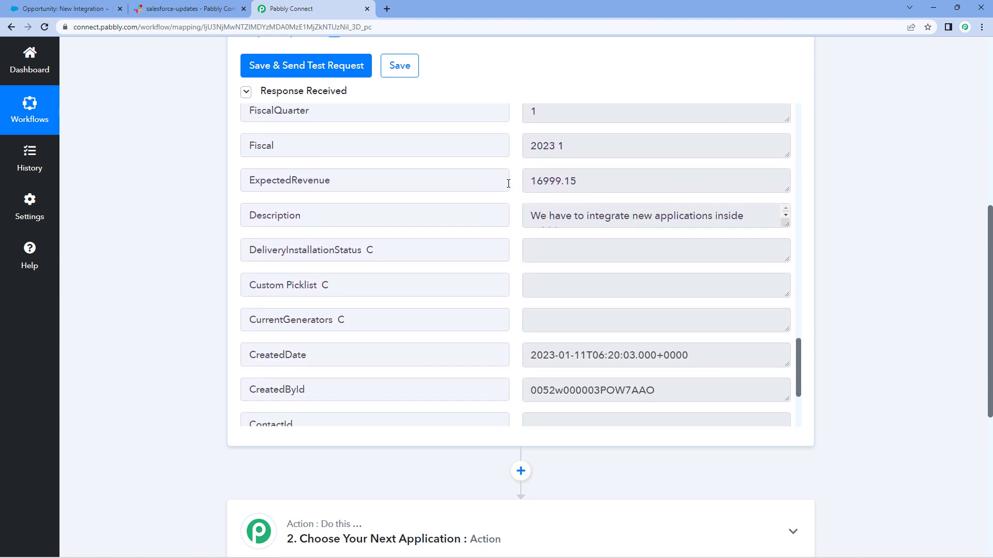
left_click_drag(531, 182, 583, 182)
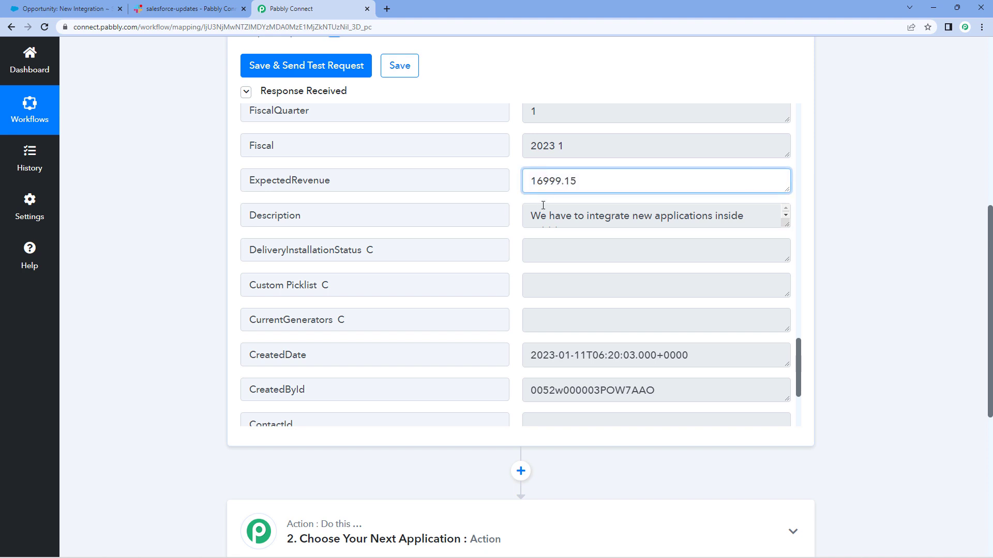
left_click(546, 216)
left_click_drag(786, 224, 786, 256)
scroll(515, 264, "down", 4)
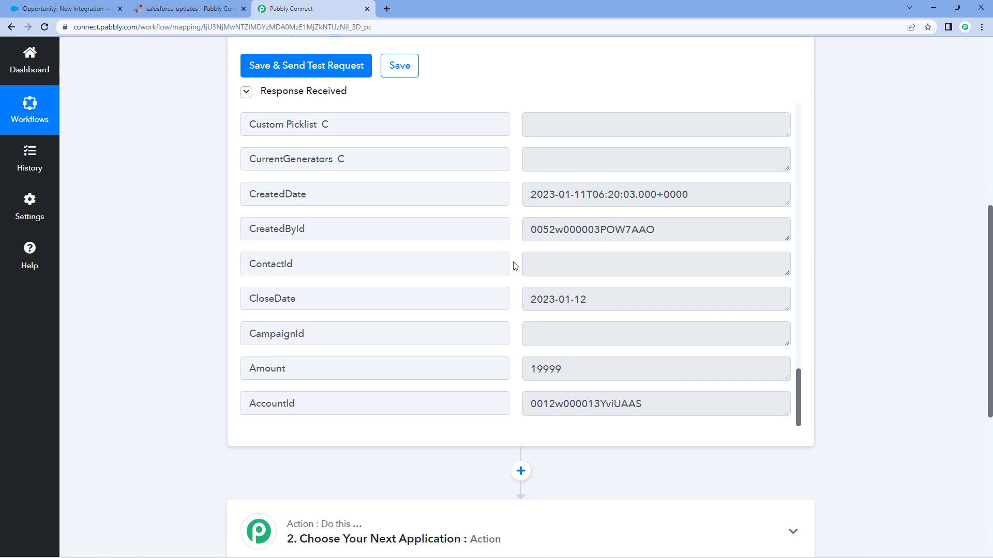
Compare the amount in the captured response with the amount on the Salesforce opportunity record.
left_click_drag(585, 374, 507, 375)
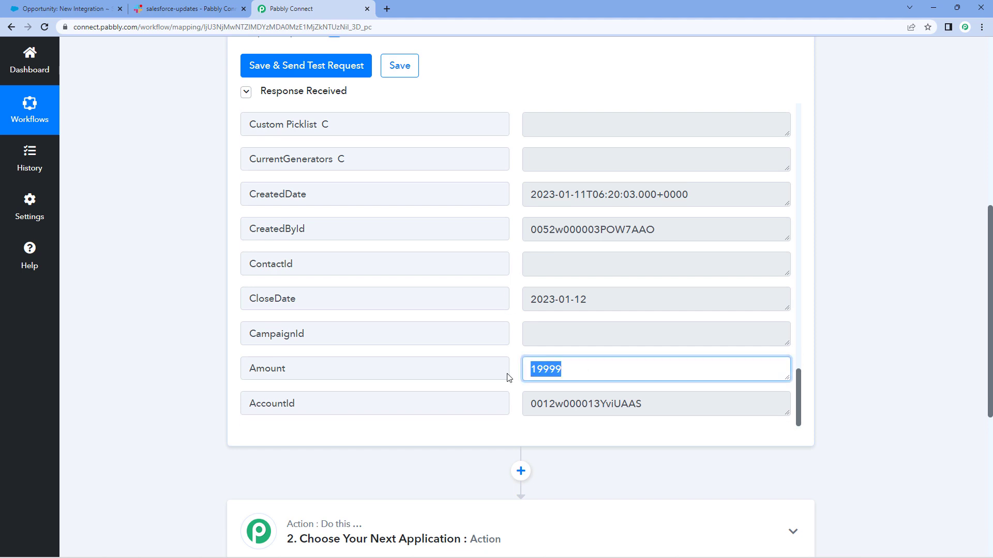
left_click(515, 318)
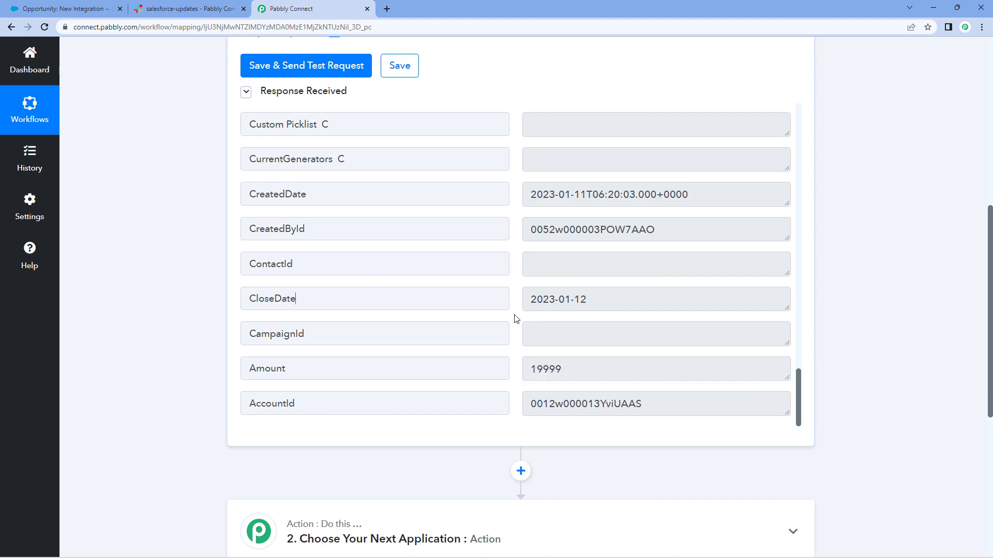
left_click_drag(533, 372, 559, 369)
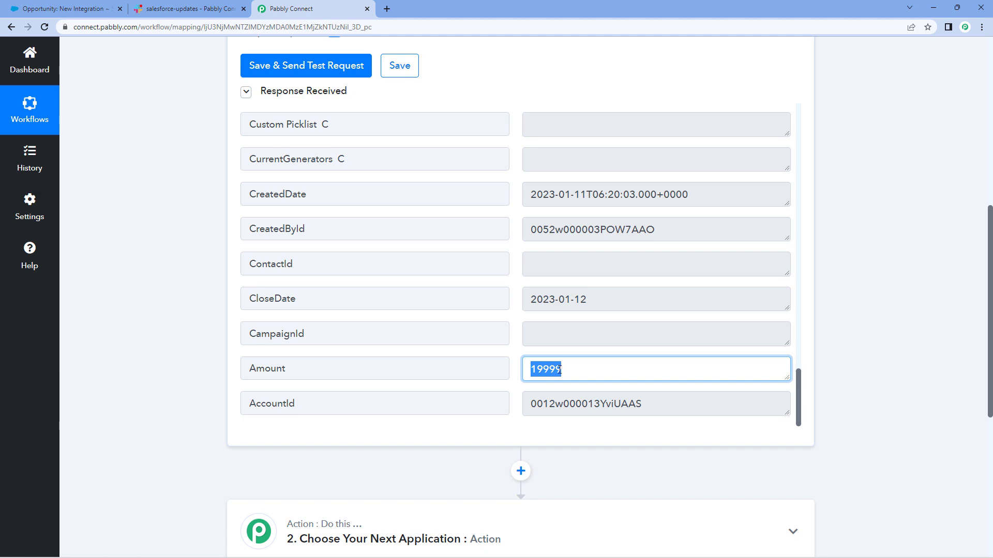
left_click(545, 368)
left_click(60, 9)
left_click_drag(757, 306, 717, 307)
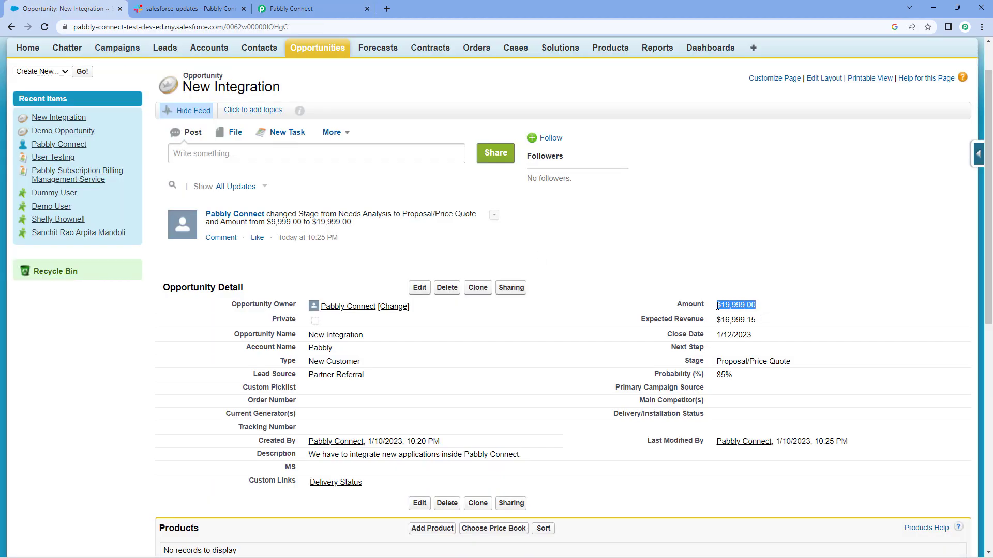
left_click(338, 10)
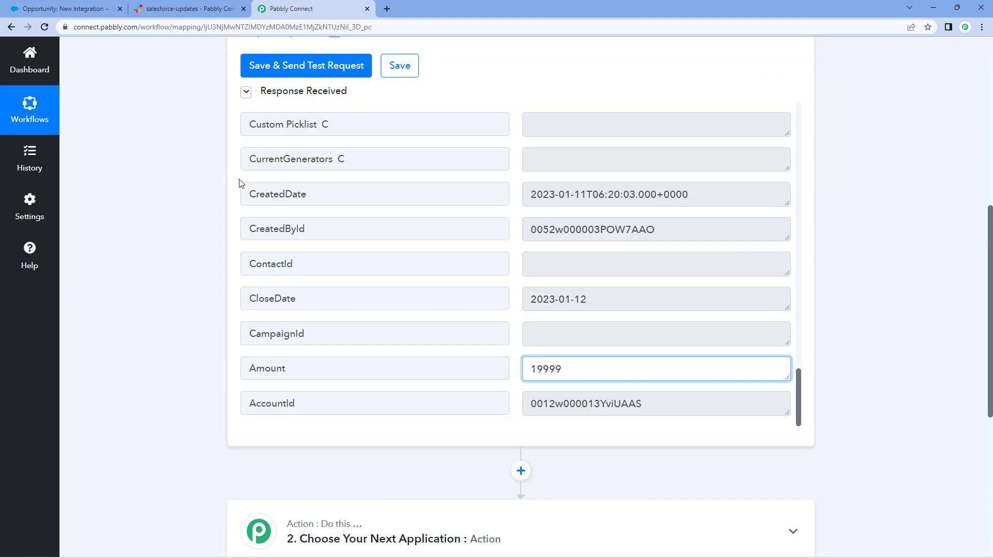
left_click(483, 250)
scroll(486, 248, "up", 10)
scroll(497, 274, "up", 15)
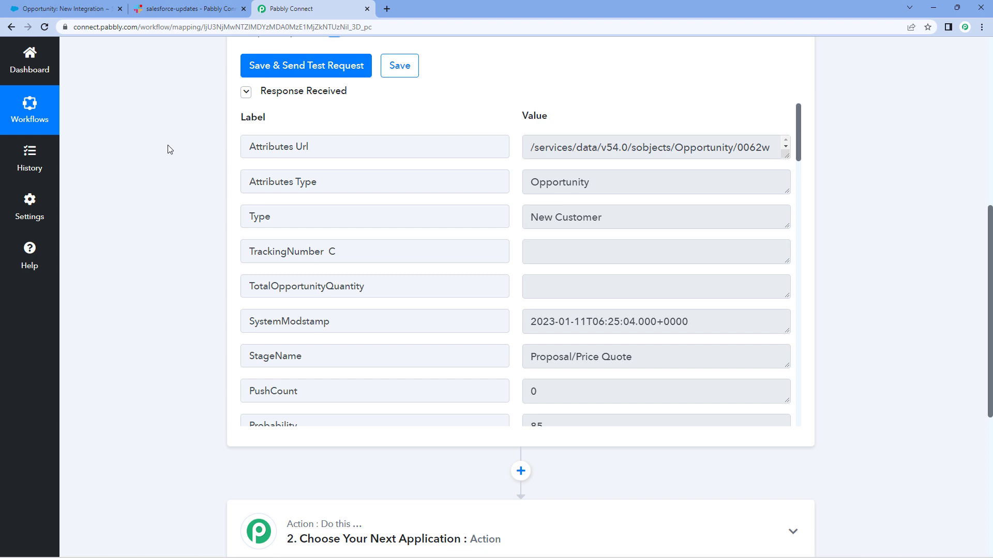
Set up the workflow's action step with Slack as the app and Send Channel Message as the action event.
scroll(168, 150, "down", 7)
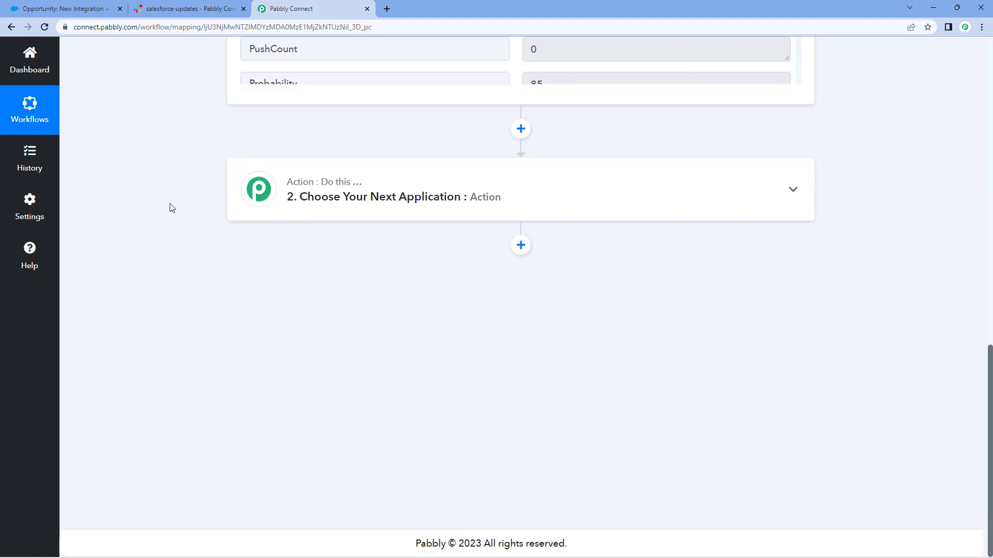
left_click(421, 187)
scroll(174, 216, "down", 2)
left_click(331, 163)
type("Sa")
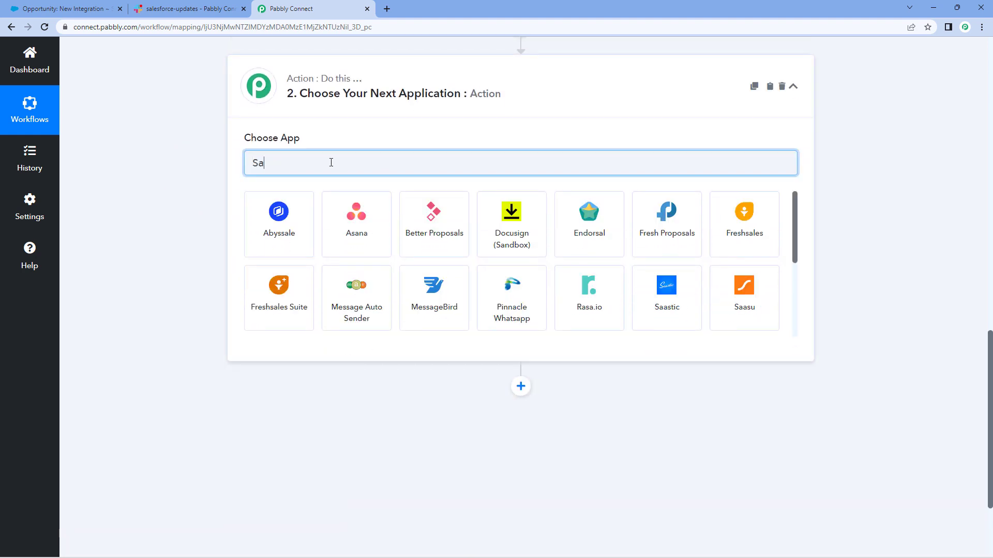
type("lack")
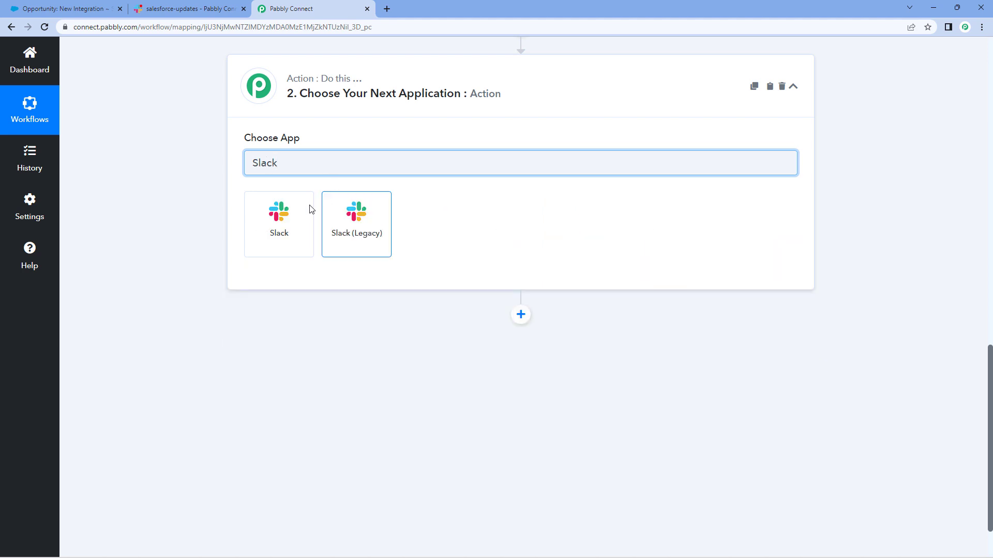
left_click(294, 217)
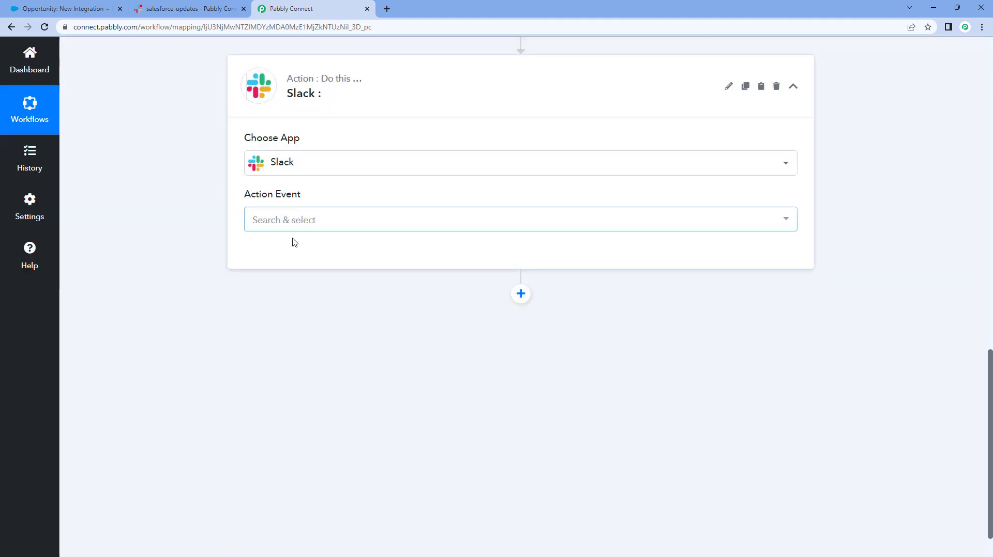
left_click(338, 222)
scroll(210, 225, "down", 1)
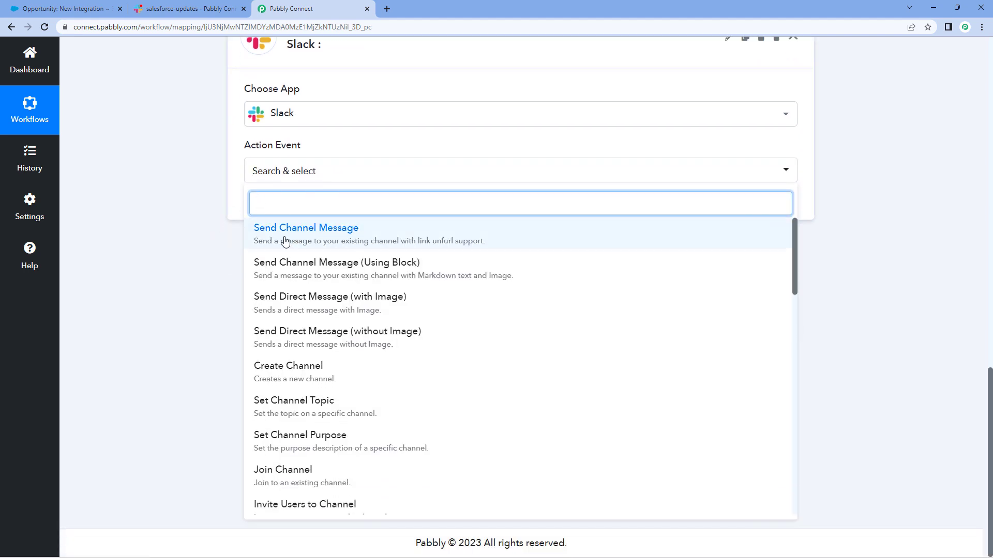
left_click(312, 237)
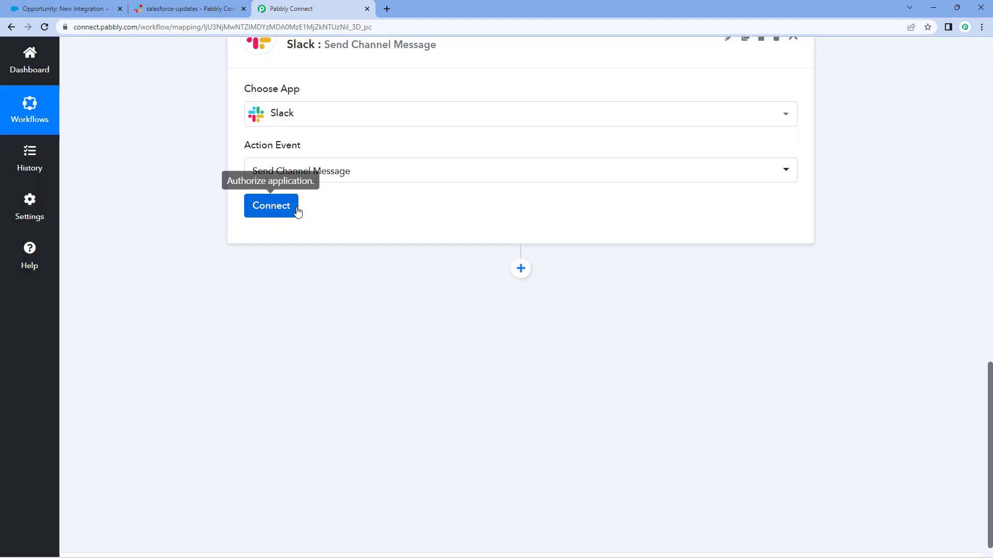
Start a new Slack connection for the action step with the token type bot.
left_click(297, 209)
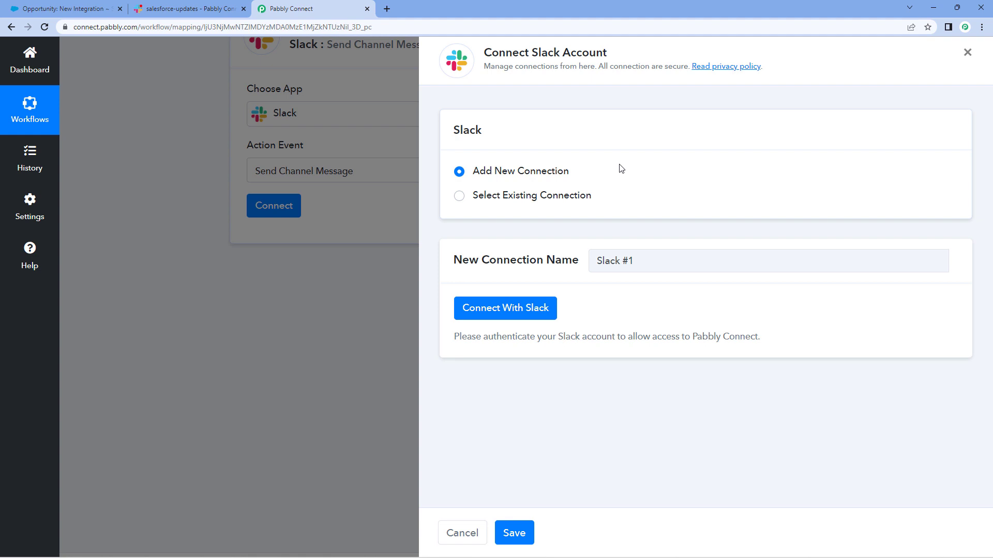
left_click(520, 312)
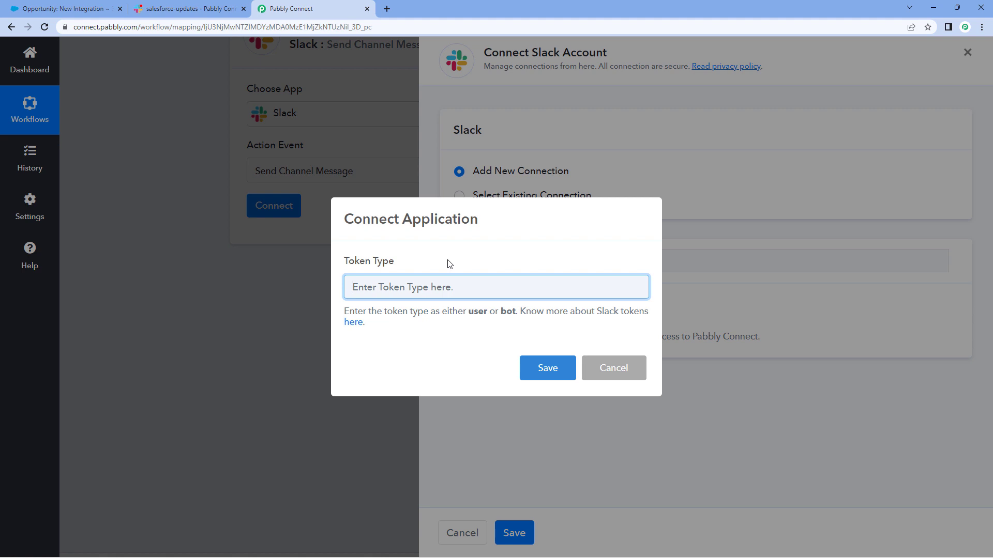
double_click(481, 314)
double_click(510, 311)
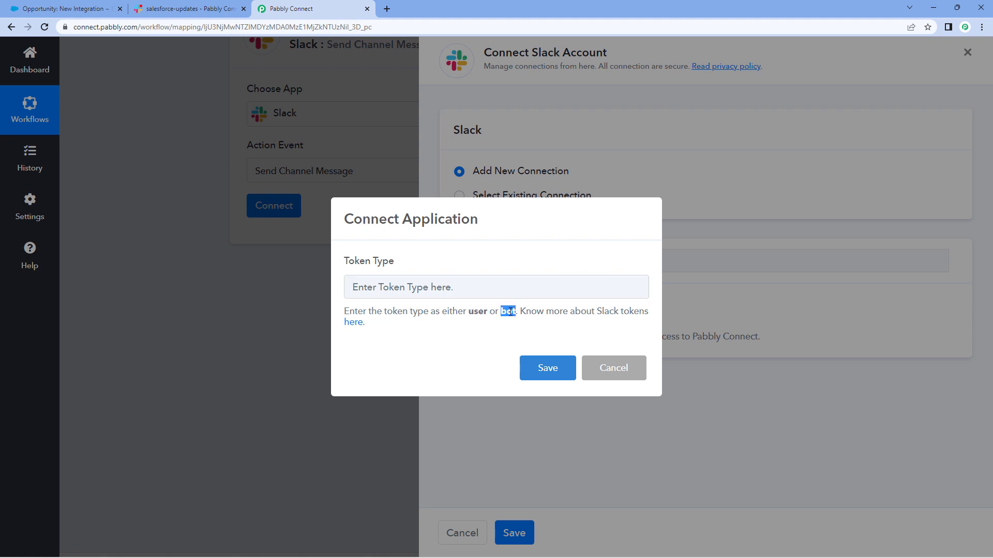
left_click(520, 266)
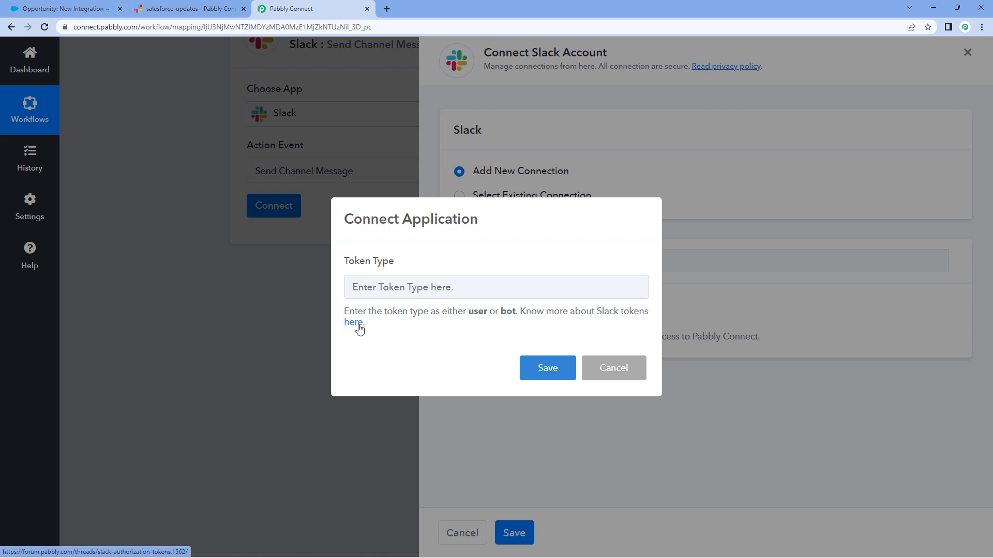
left_click(448, 290)
type("bot")
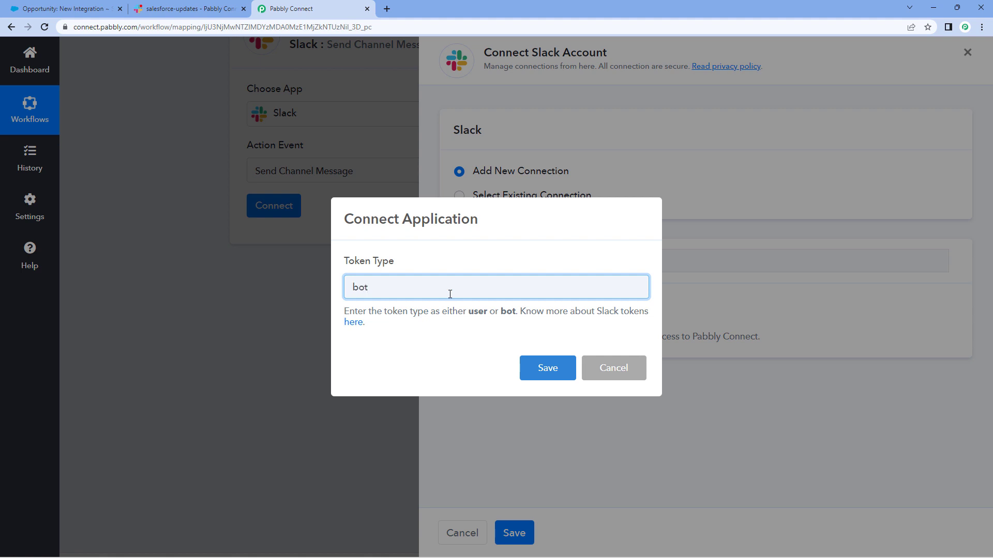
left_click(445, 257)
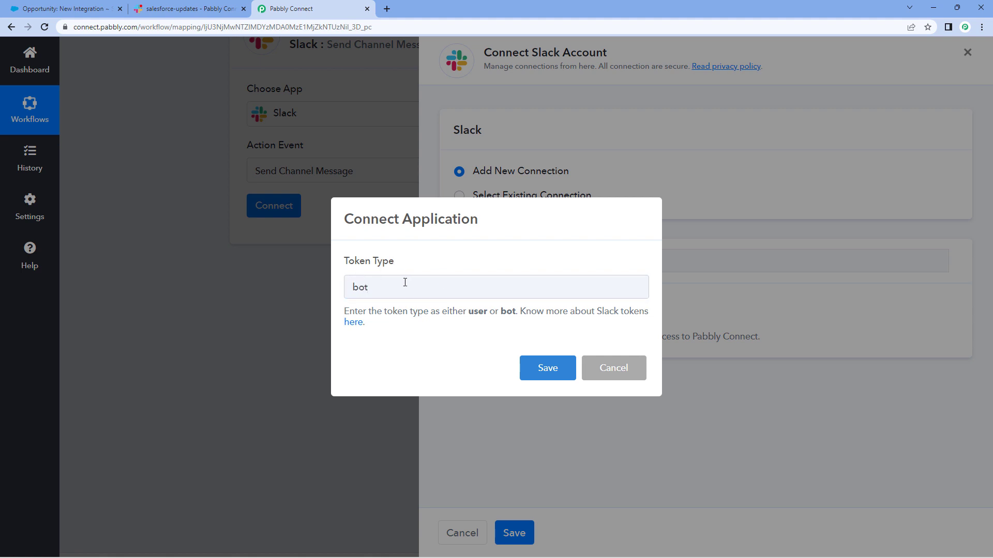
left_click(541, 370)
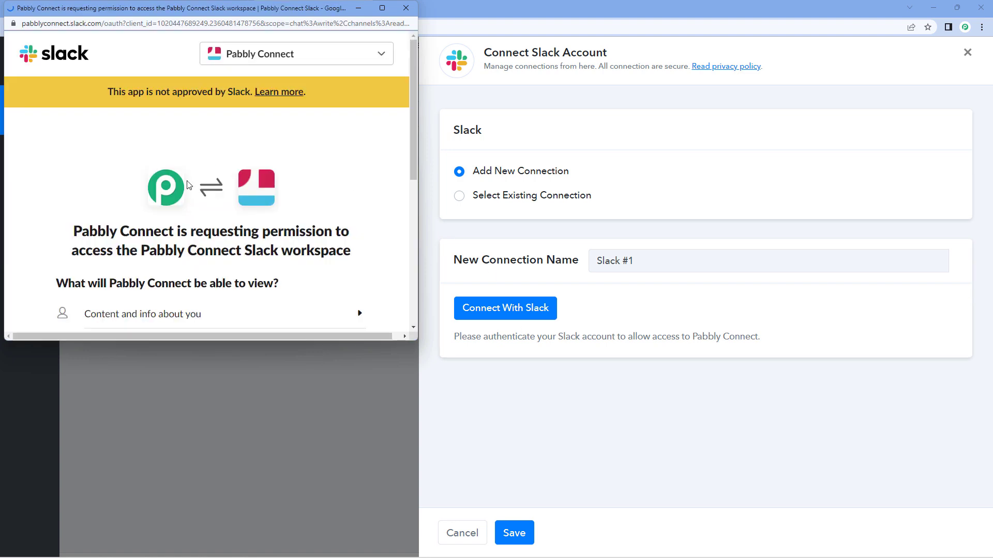
Allow Pabbly Connect to access the Pabbly Connect Slack workspace in the authorization window.
mouse_move(183, 9)
left_mouse_down()
mouse_move(194, 42)
mouse_move(194, 15)
left_mouse_up()
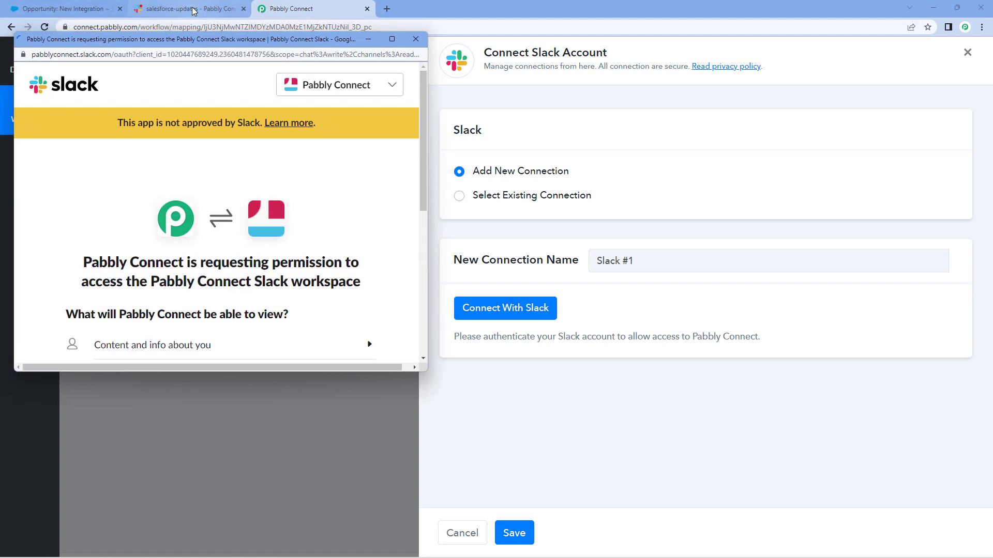
left_click(189, 8)
left_click(328, 6)
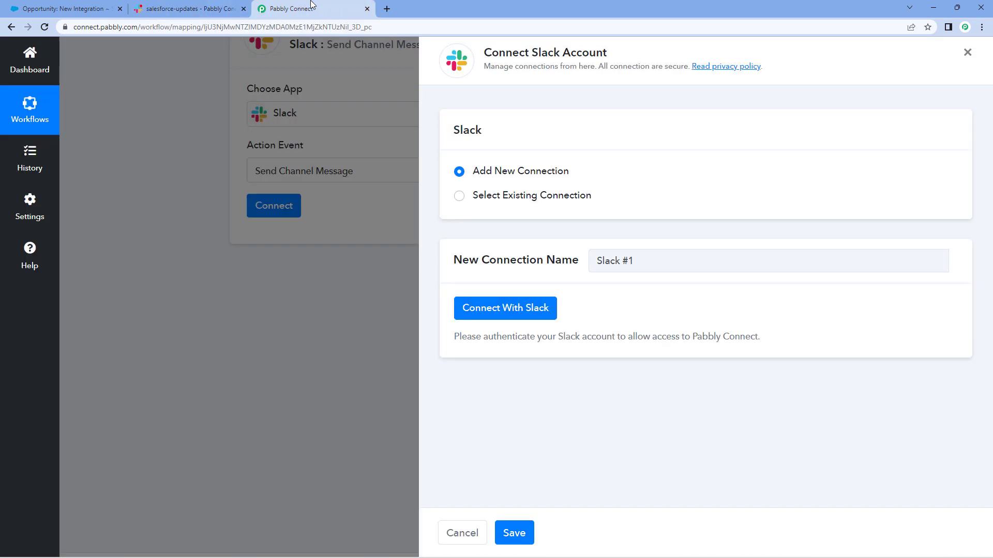
key("alt+Tab")
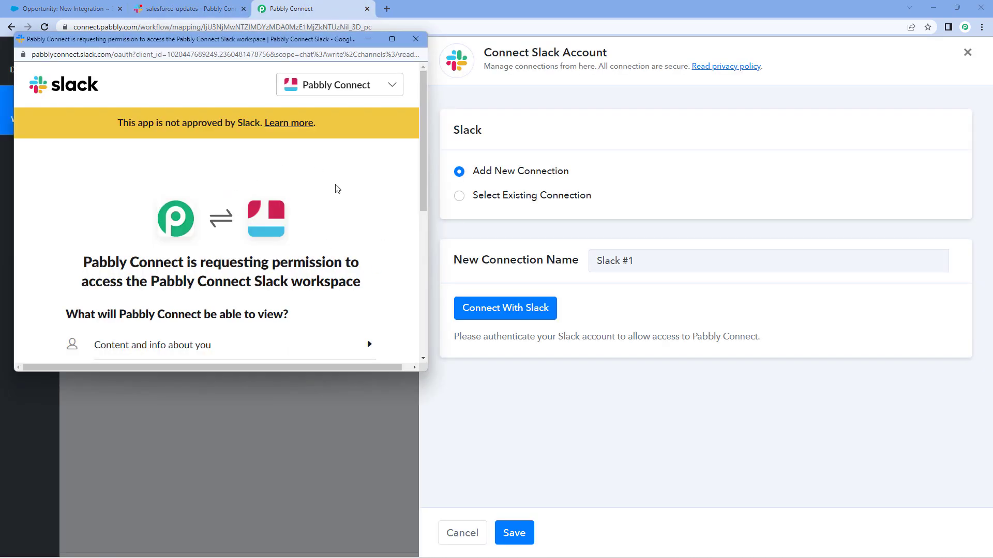
scroll(335, 187, "down", 6)
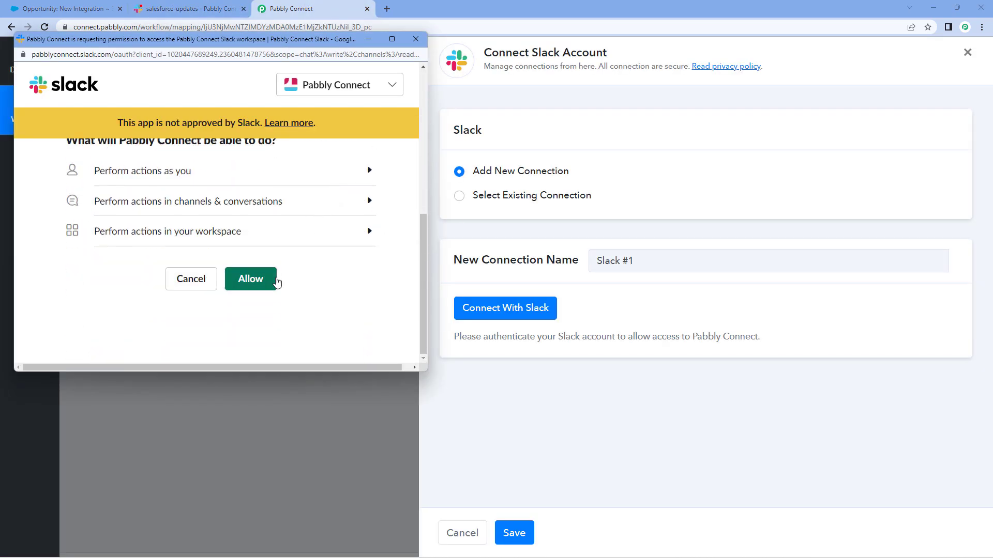
left_click(274, 280)
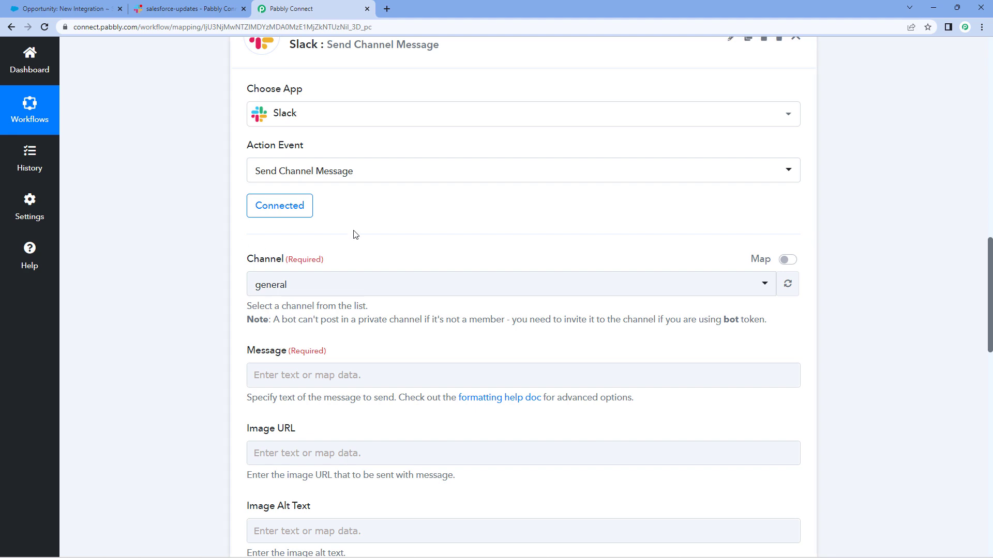
Open the Slack action's channel choices and look through the available channels.
scroll(357, 202, "down", 1)
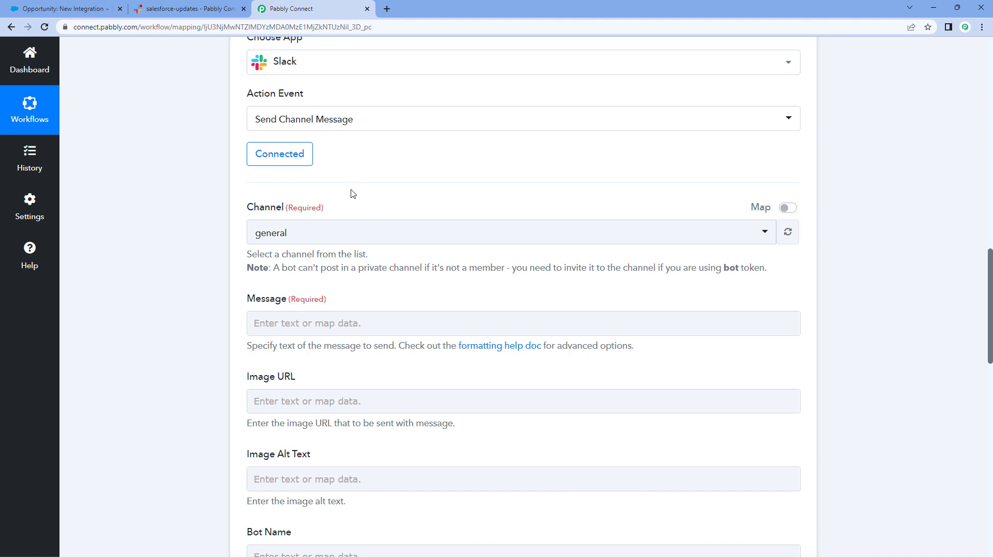
left_click(346, 229)
scroll(225, 232, "down", 3)
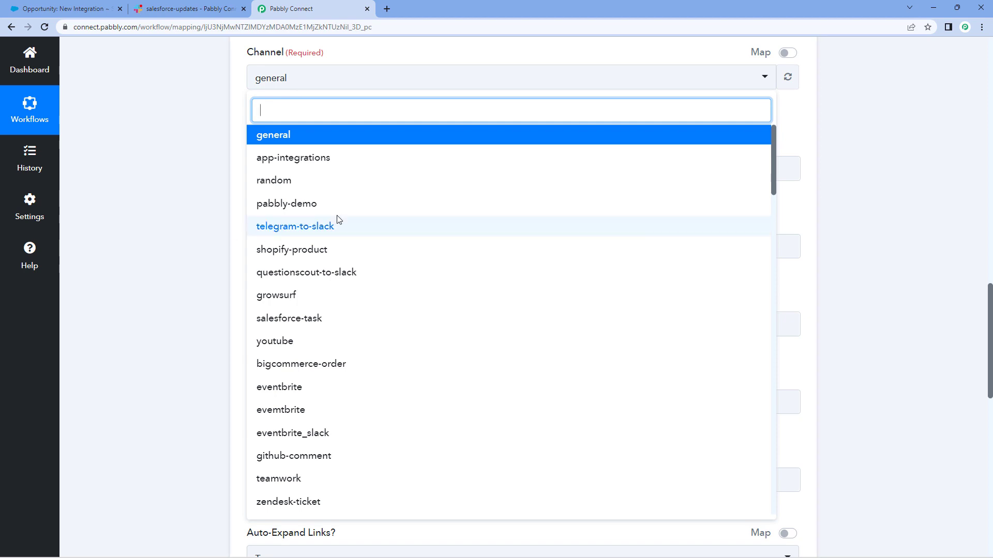
scroll(337, 219, "down", 4)
scroll(338, 221, "up", 3)
scroll(339, 221, "up", 2)
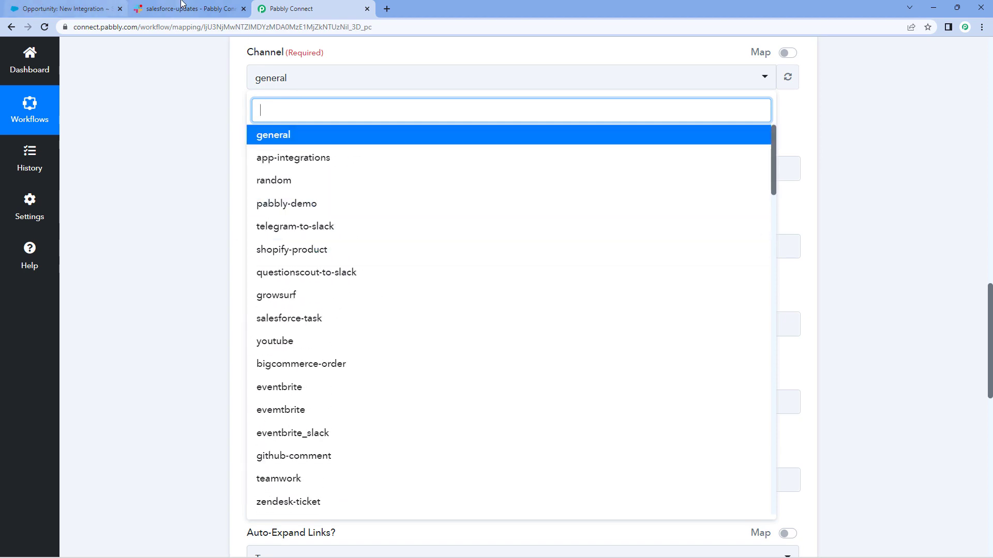
Switch to Slack and look through the workspace's channels to locate the salesforce-updates channel.
left_click(185, 8)
scroll(88, 238, "up", 3)
scroll(91, 229, "up", 10)
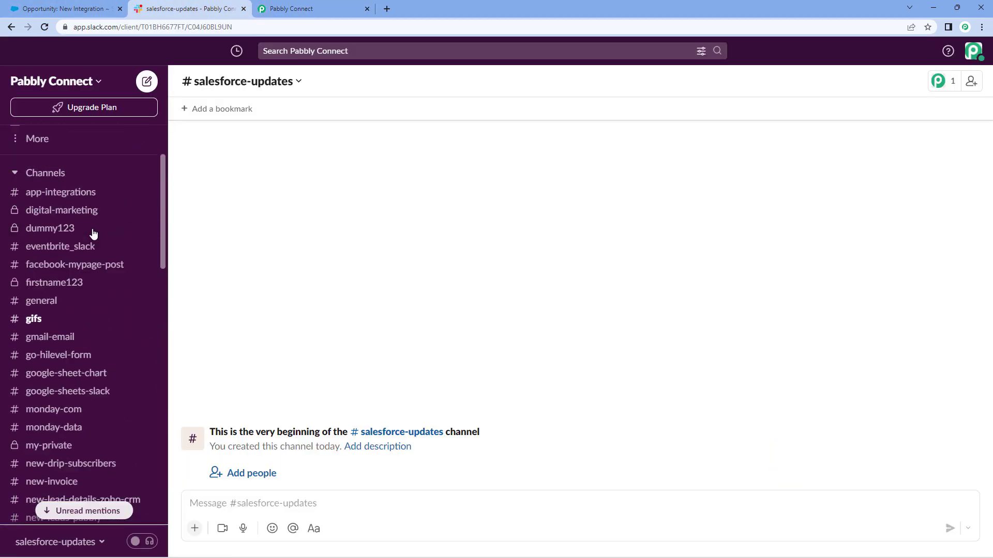
scroll(83, 258, "down", 2)
scroll(79, 279, "down", 10)
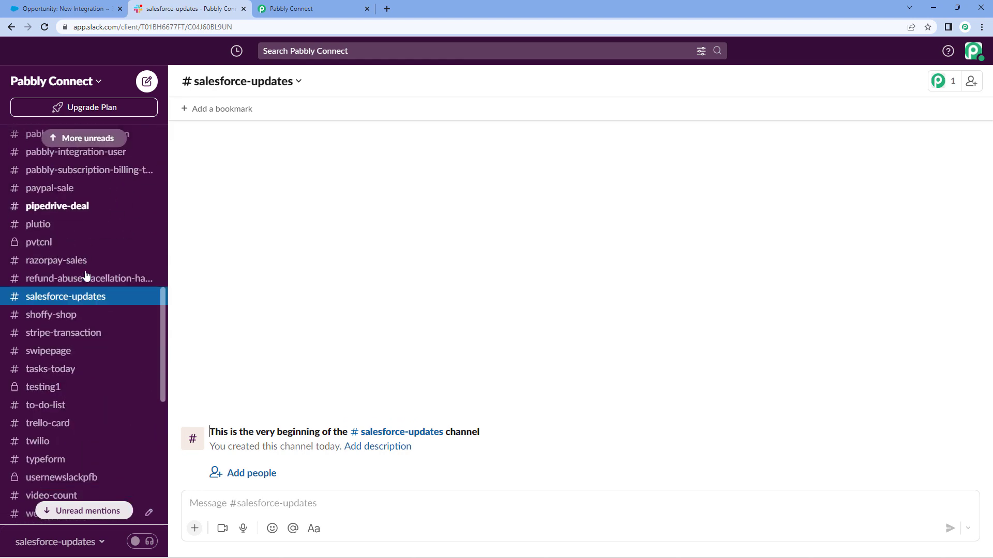
scroll(81, 262, "down", 2)
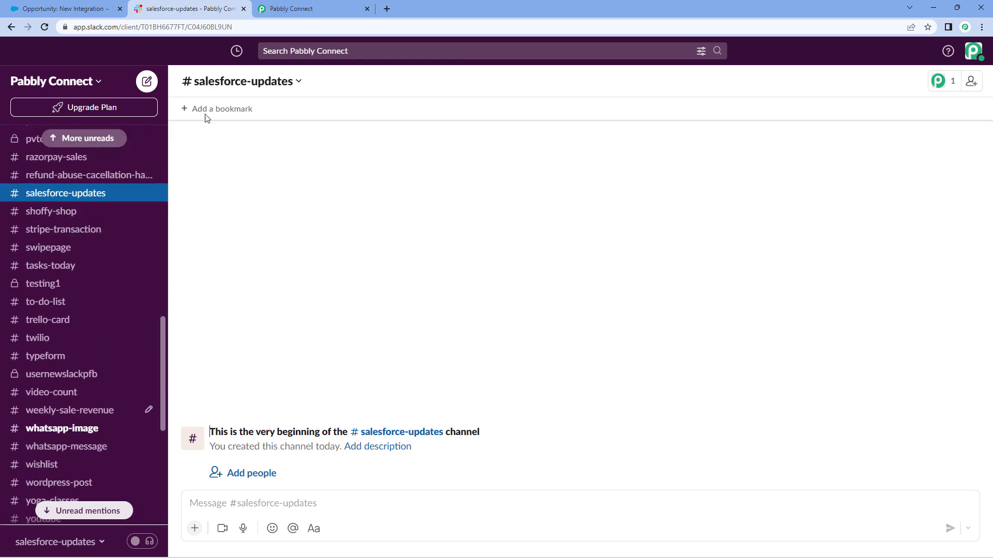
left_click(311, 7)
left_click(216, 4)
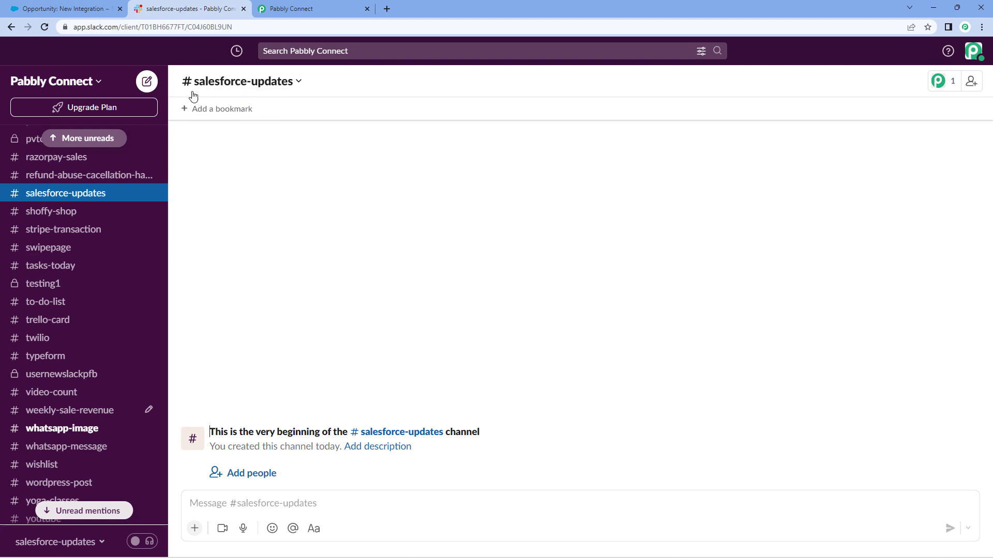
Switch back to Pabbly Connect and set the Slack message's channel to salesforce-updates.
left_click(283, 12)
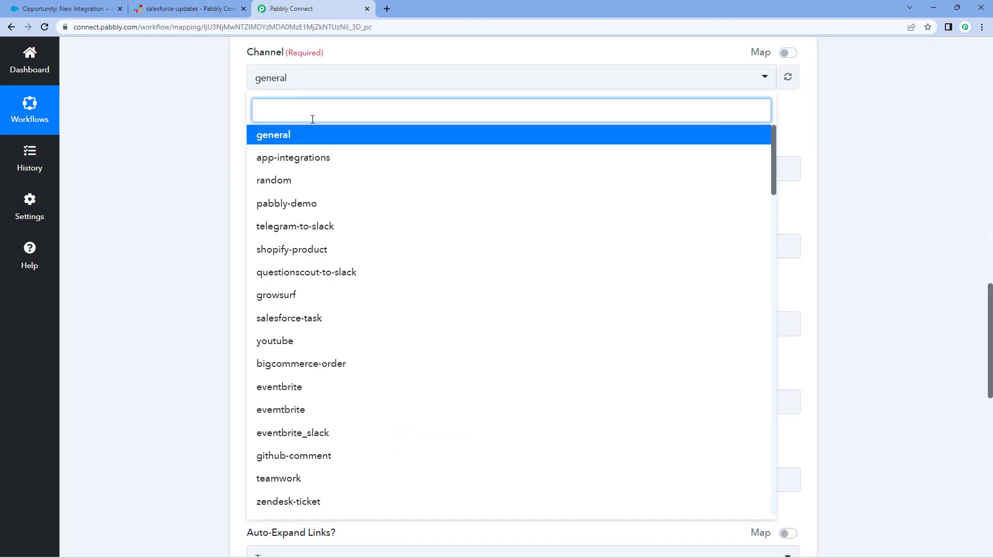
type("Sal")
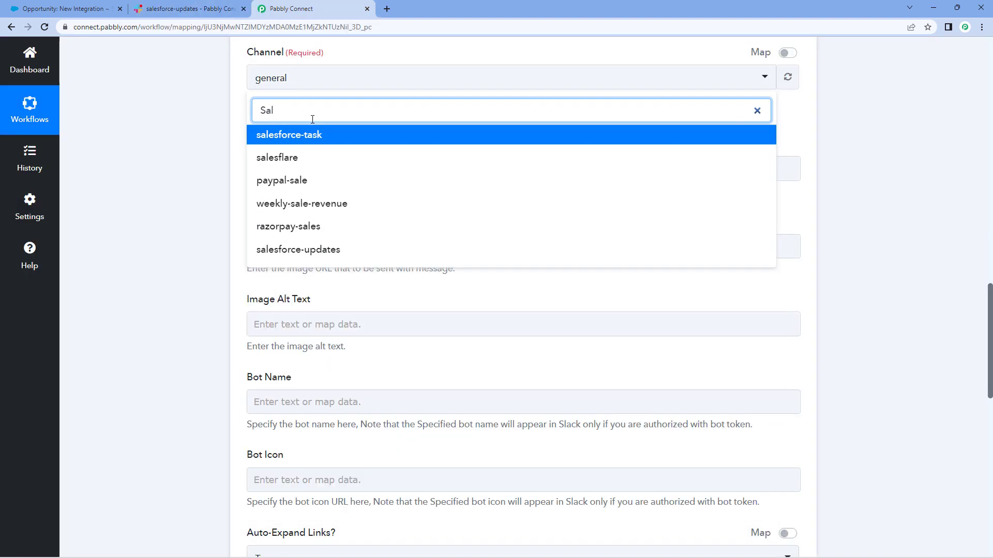
left_click(305, 252)
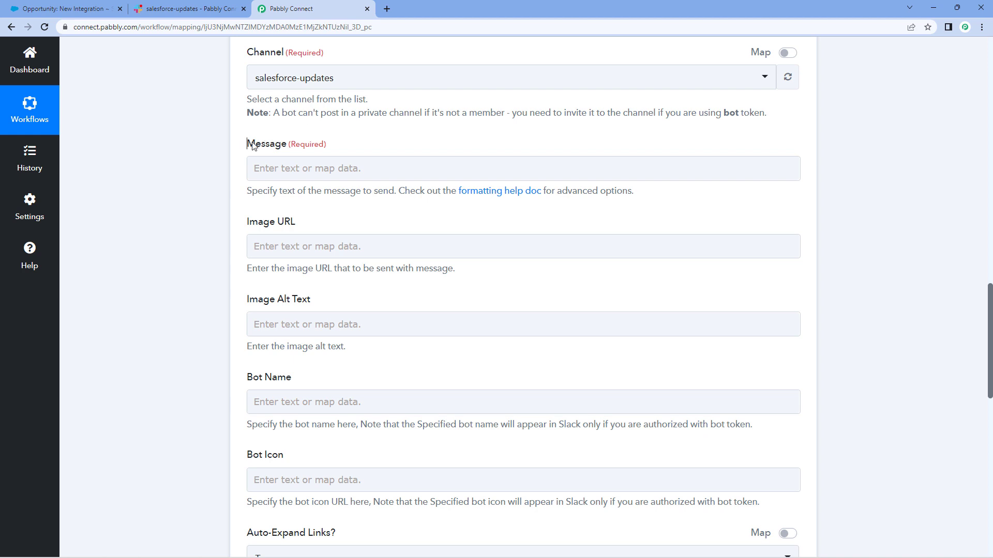
Begin the Slack message with "Hello Team," followed by the line "New opportunity is updated in Salsforce:".
left_click(338, 162)
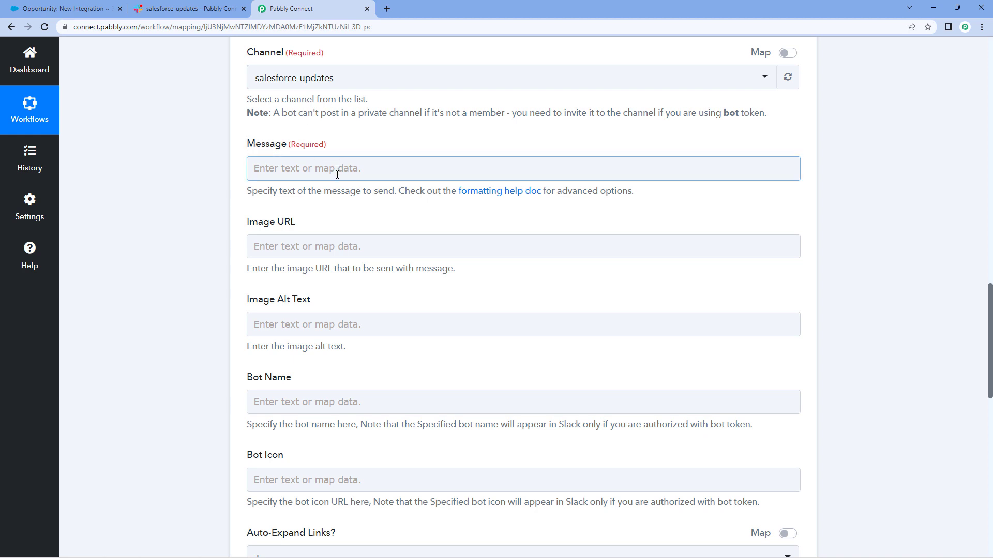
left_click(337, 174)
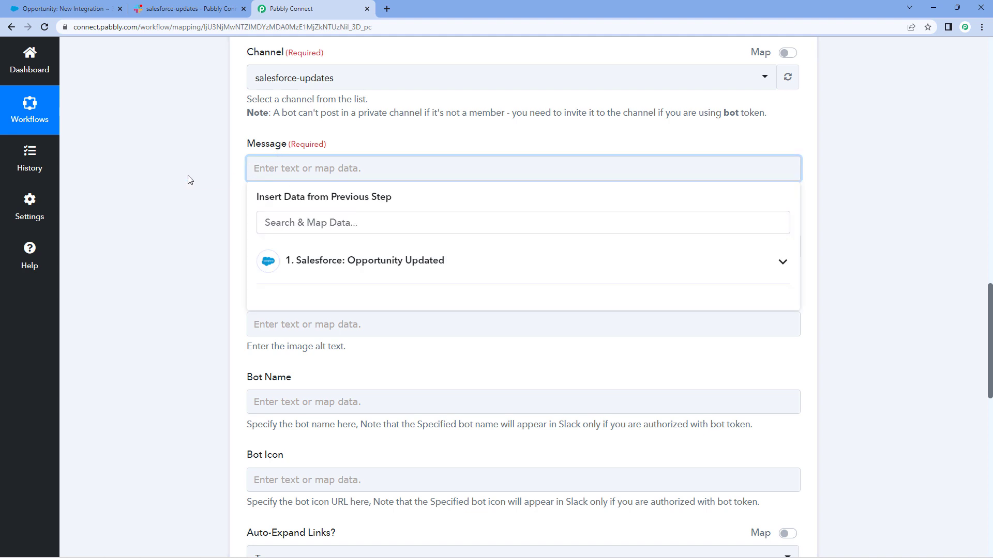
type("Hello Team,")
key("Return")
type("New ")
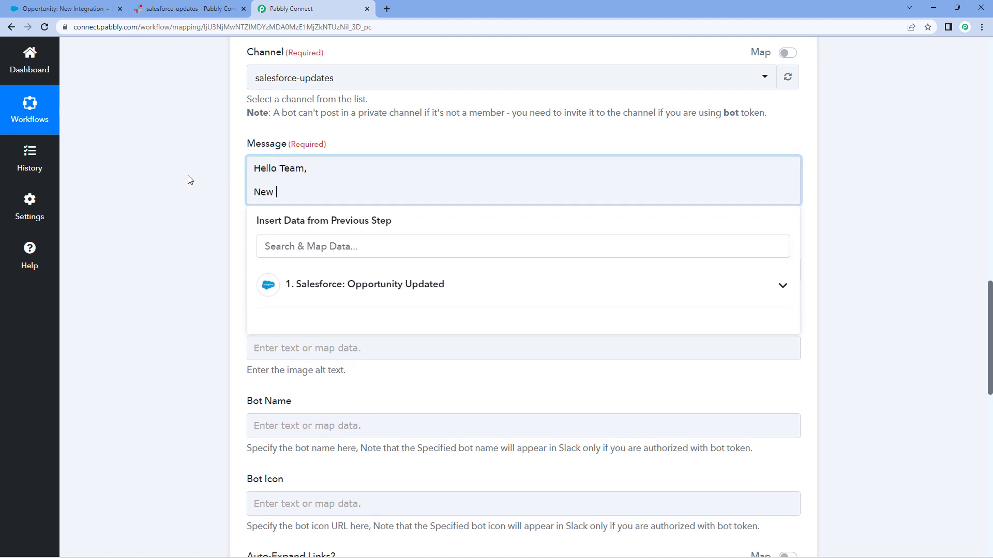
type("opportunity is updated in Salsforce:")
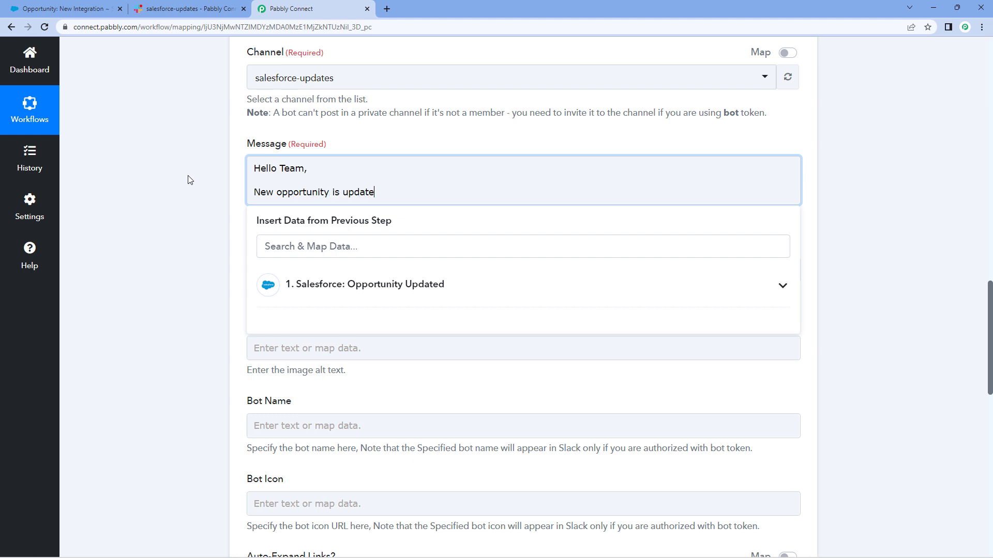
Add separate message lines for the labels Name:, Description:, Stage:, Type:, Amount: and Expected Amount:.
key("Return")
type("Name:")
key("Return")
type("Description:")
key("Return")
type("Stage:")
key("Return")
type("Type:")
key("Return")
type("Amount:")
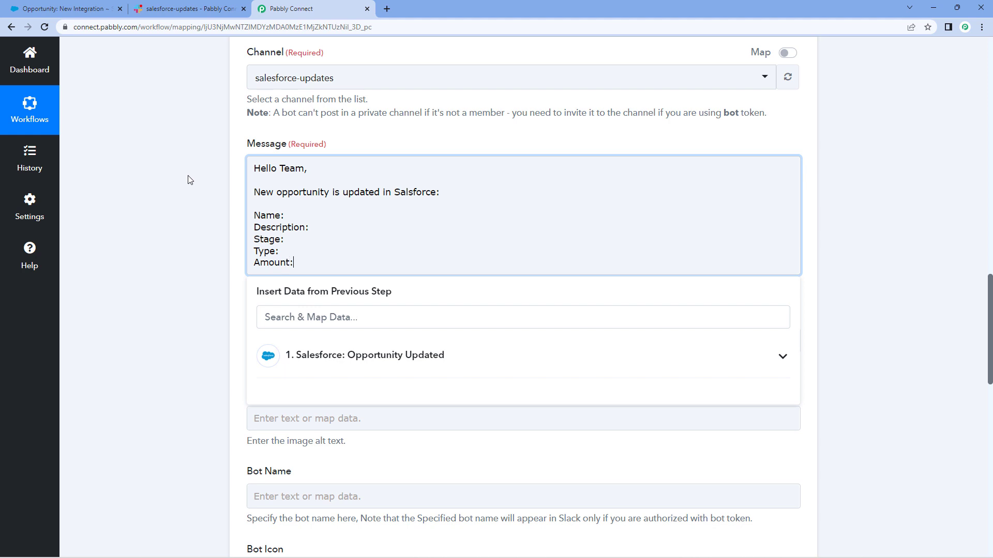
key("Return")
type("Expected Amount:")
scroll(211, 217, "up", 1)
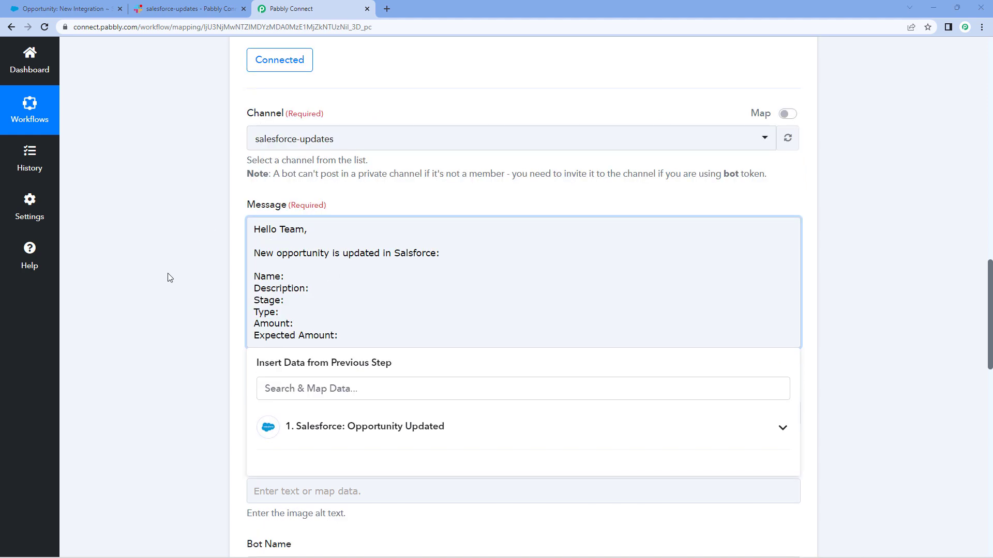
scroll(180, 251, "down", 1)
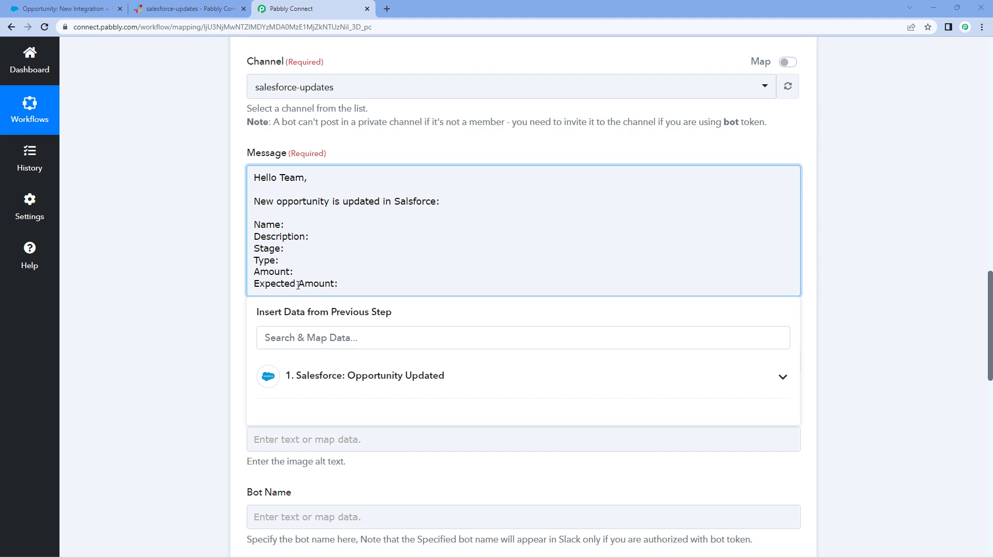
Review the opportunity fields in the captured Salesforce response and place the text cursor after the message's Name: label.
left_click(284, 225)
scroll(210, 228, "up", 14)
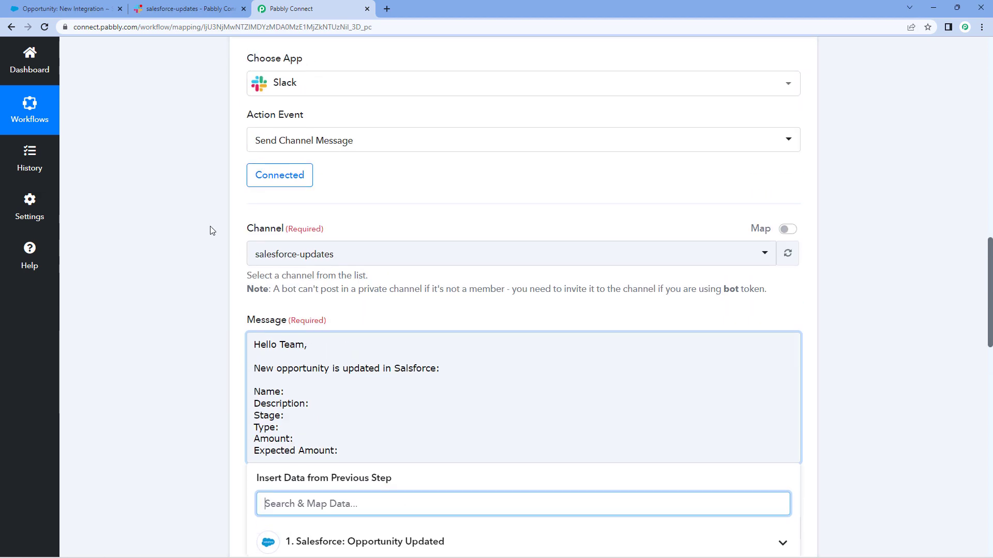
scroll(202, 253, "up", 2)
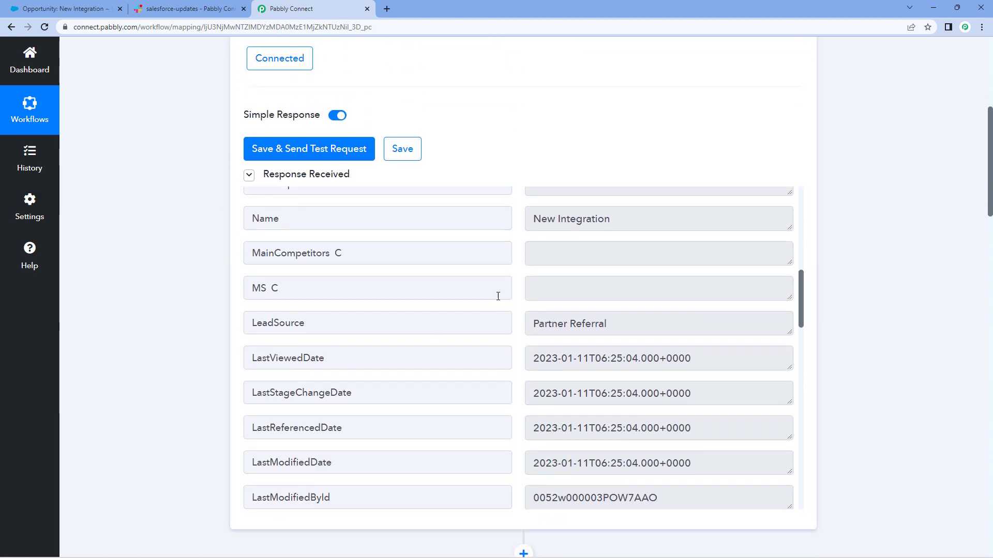
scroll(520, 316, "up", 6)
scroll(518, 316, "up", 3)
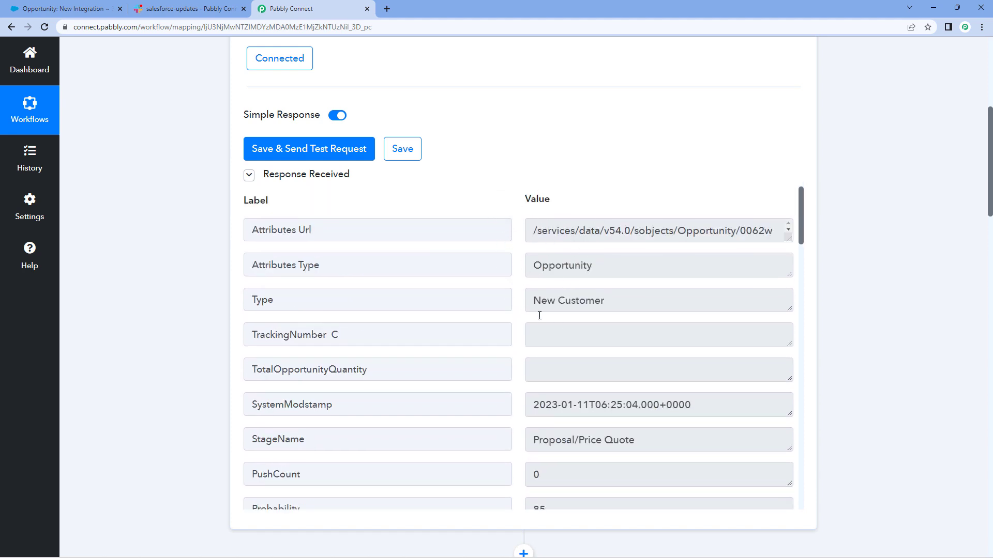
scroll(520, 344, "down", 1)
scroll(191, 332, "down", 15)
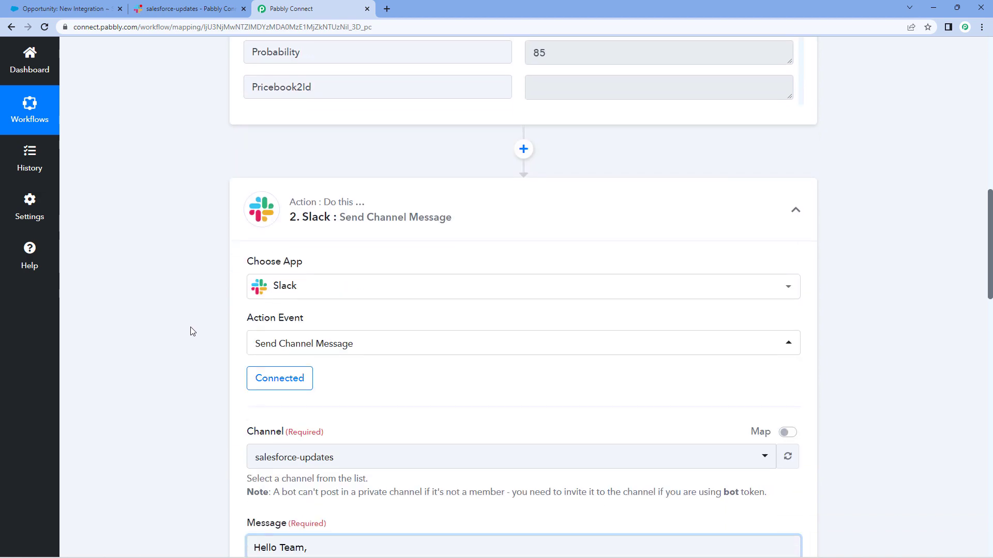
scroll(197, 320, "up", 1)
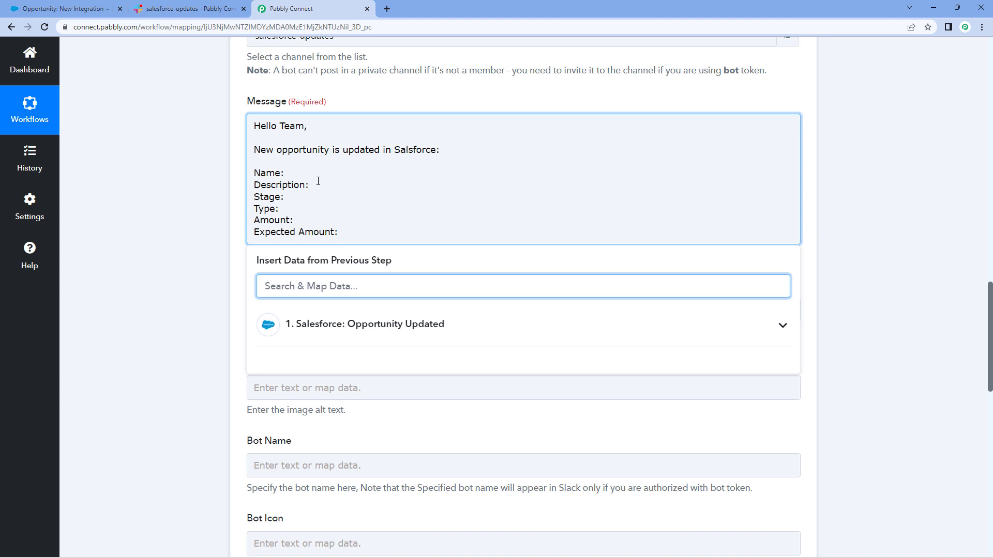
left_click(287, 172)
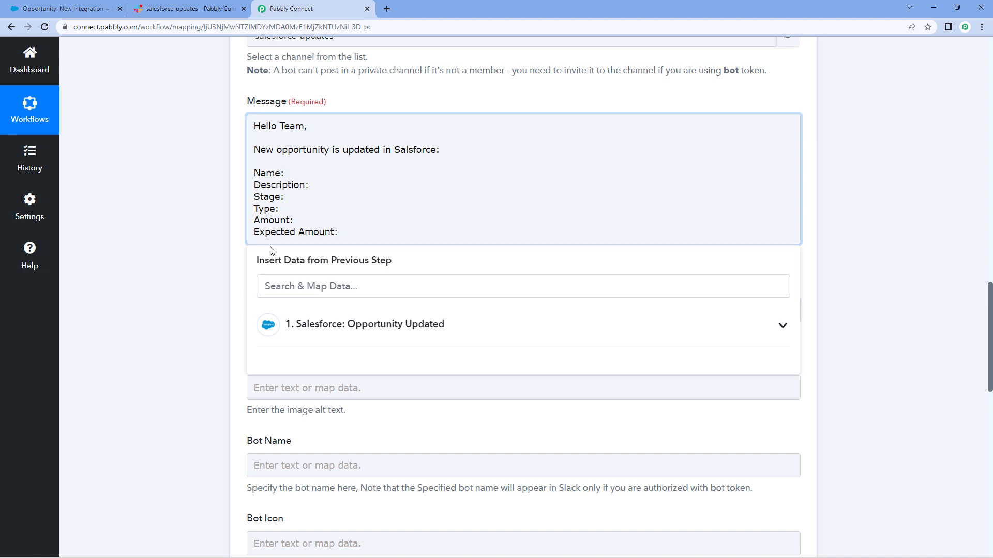
Map the Name value from the Salesforce Opportunity Updated data after the message's Name: label.
left_click(378, 330)
scroll(366, 378, "down", 3)
scroll(366, 379, "down", 3)
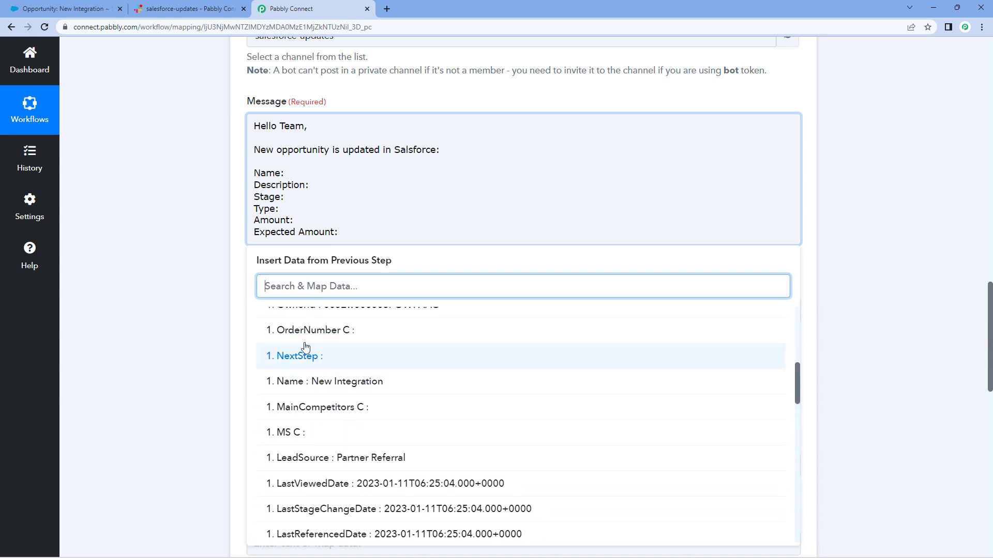
left_click(334, 383)
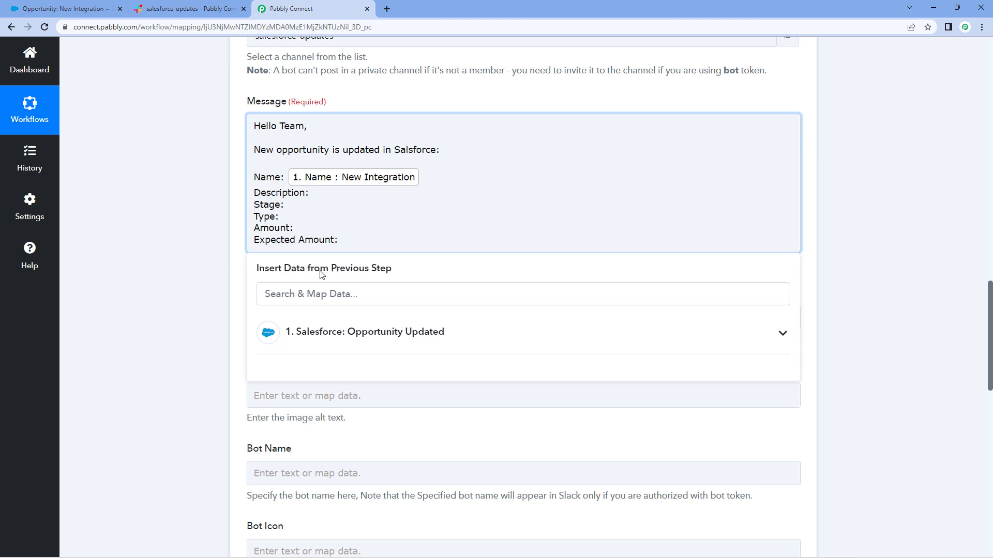
Map the Salesforce opportunity's Description value after the message's Description: label.
left_click(326, 331)
scroll(374, 402, "down", 1)
scroll(374, 401, "down", 15)
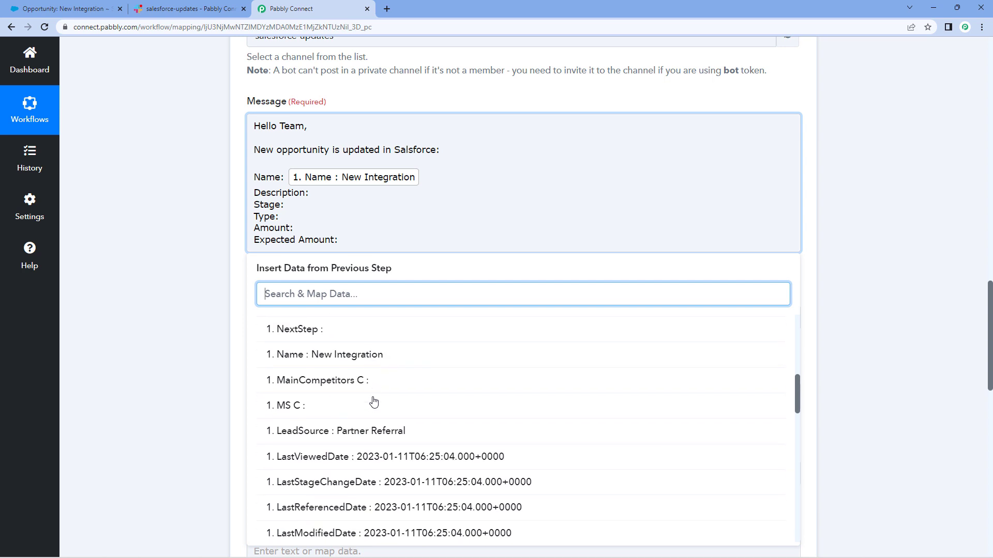
scroll(374, 402, "down", 3)
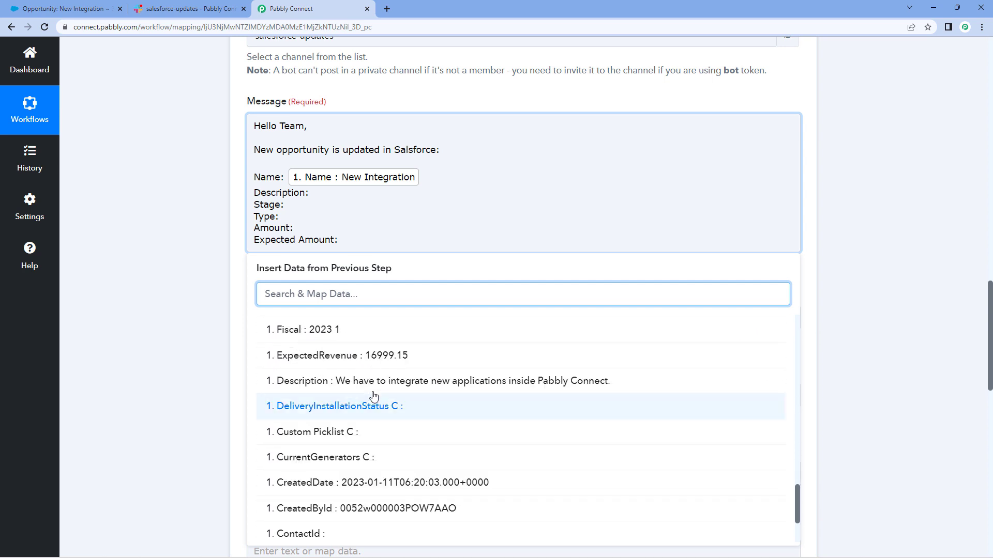
left_click(354, 390)
left_click(355, 391)
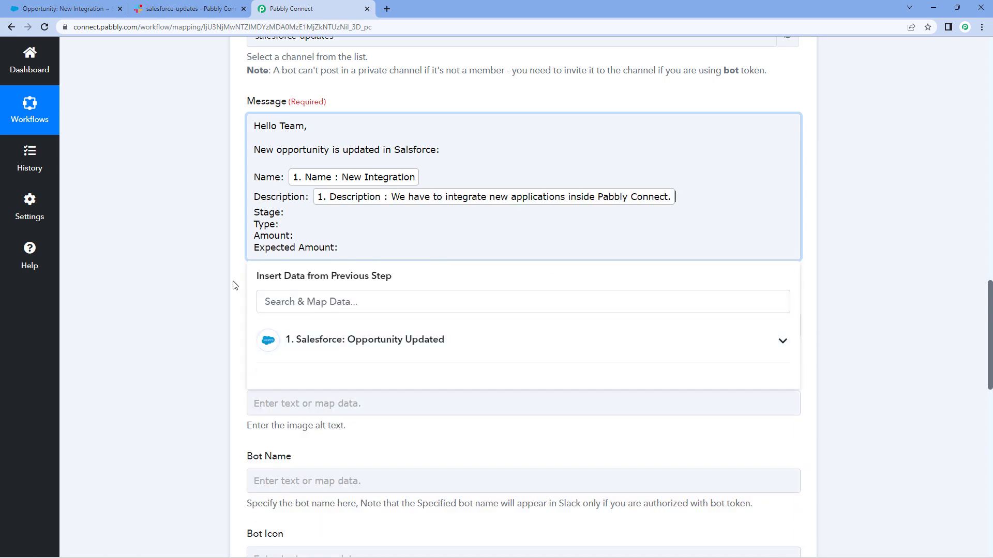
left_click(221, 267)
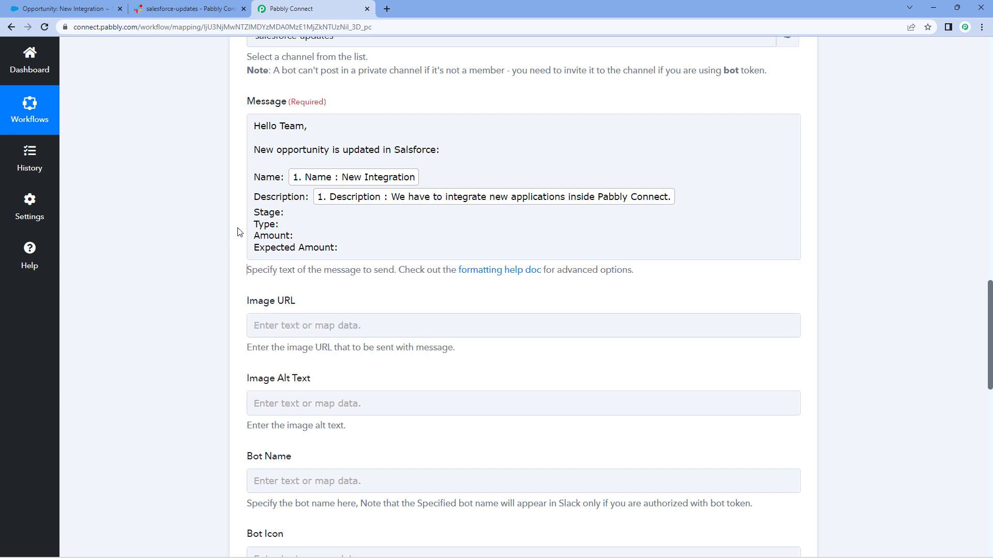
Map the Salesforce StageName value after the Stage: label and the Type value after the Type: label.
left_click(291, 214)
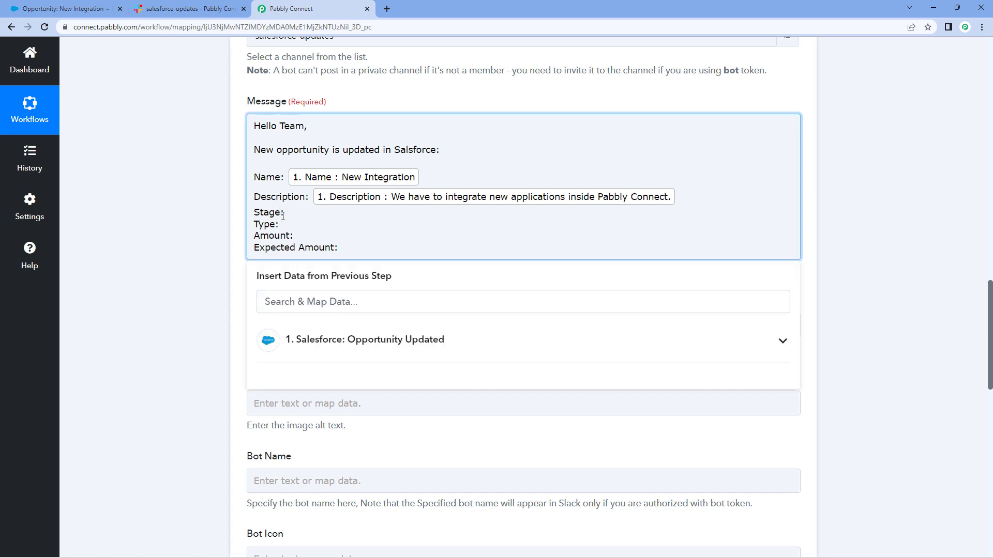
left_click(365, 340)
scroll(340, 414, "down", 3)
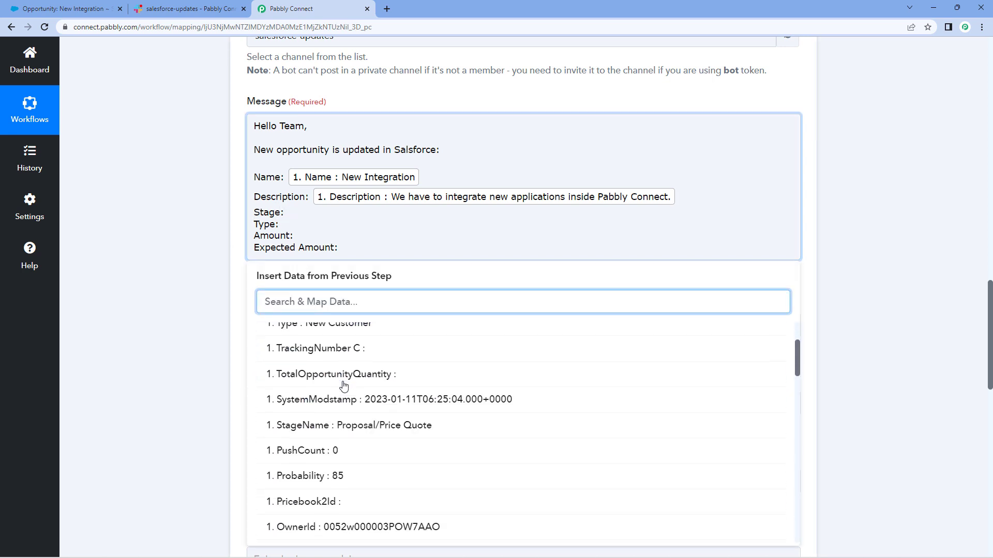
left_click(340, 425)
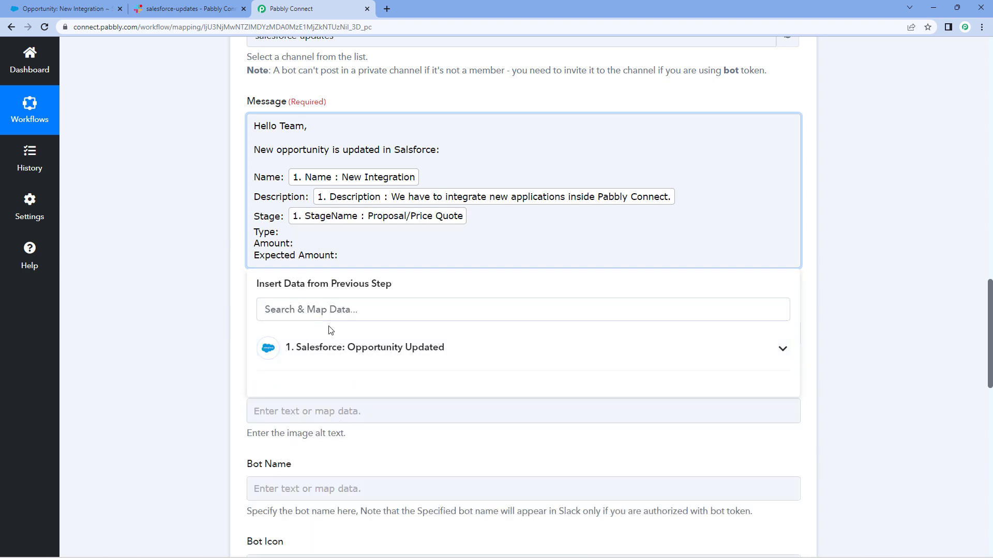
left_click(339, 349)
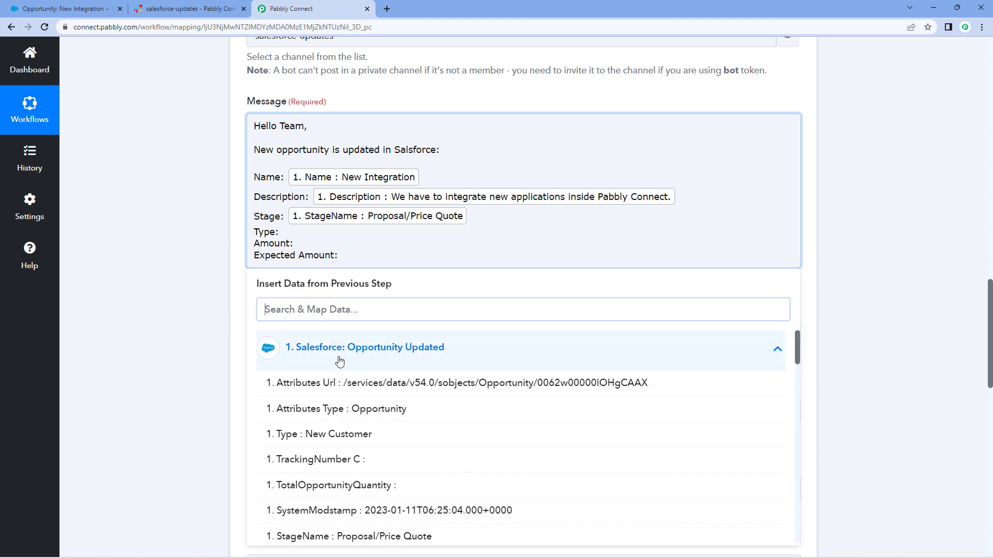
left_click(337, 435)
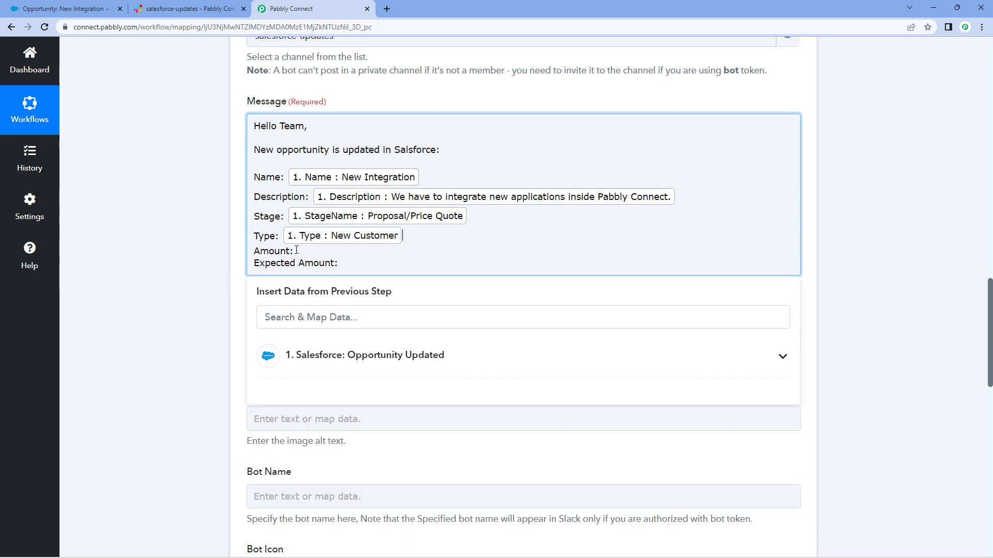
Map the Salesforce opportunity's Amount value after the message's Amount: label.
left_click(779, 357)
scroll(413, 428, "down", 10)
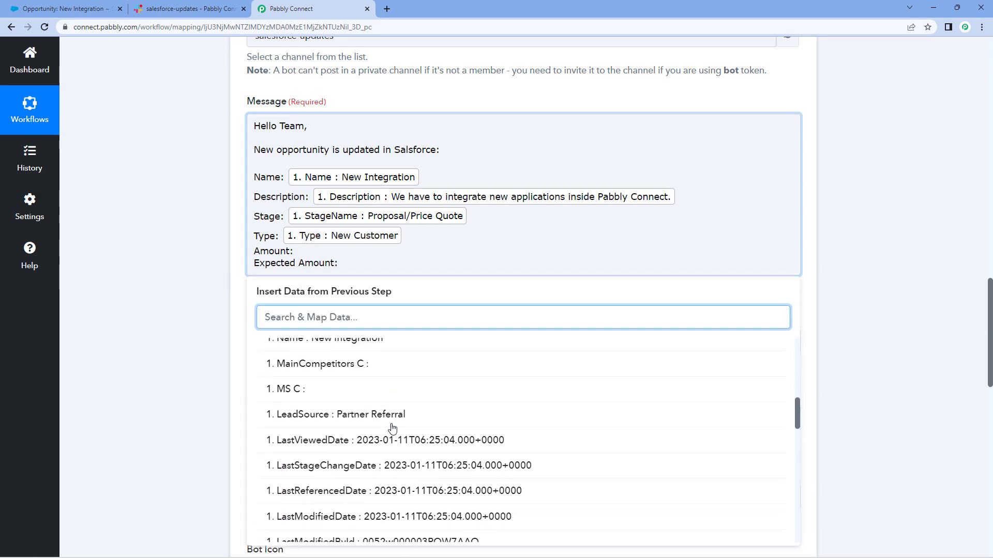
scroll(392, 427, "down", 5)
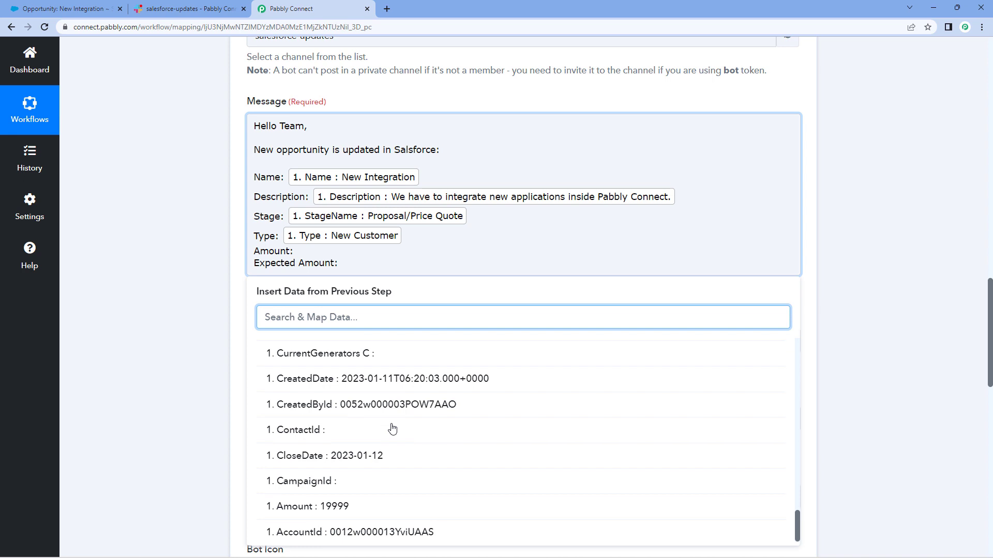
left_click(349, 509)
Map the Salesforce ExpectedRevenue value after the message's Expected Amount: label.
left_click(338, 269)
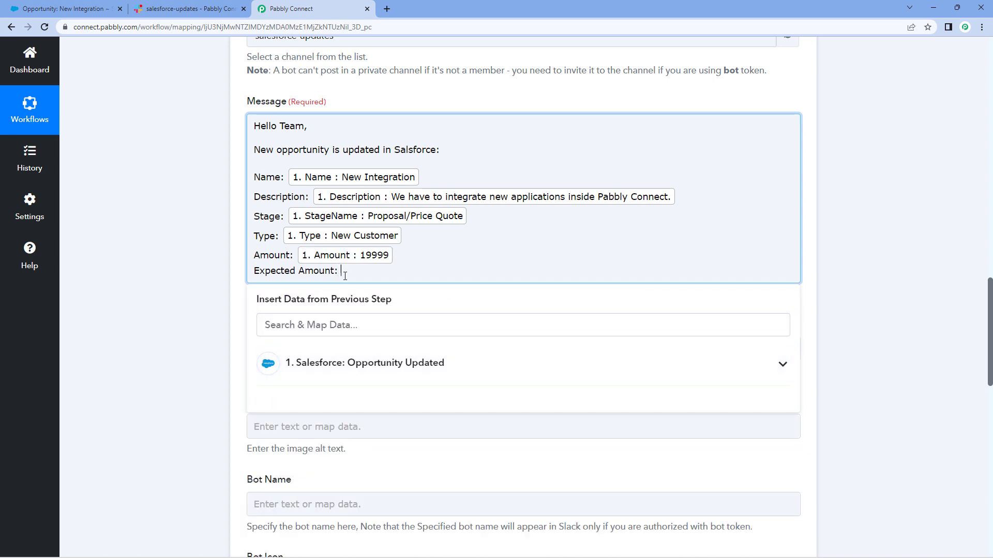
left_click(348, 362)
scroll(372, 432, "down", 10)
scroll(373, 434, "down", 7)
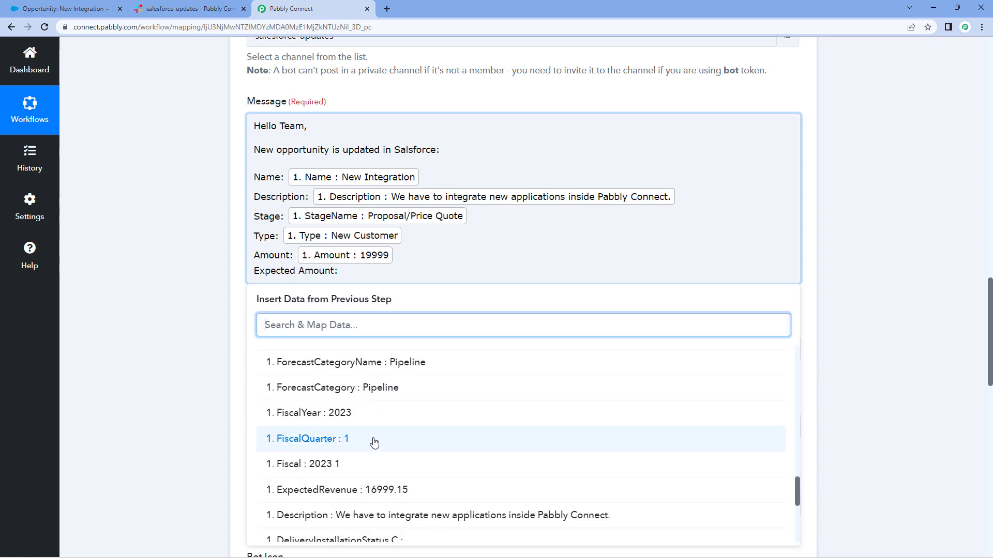
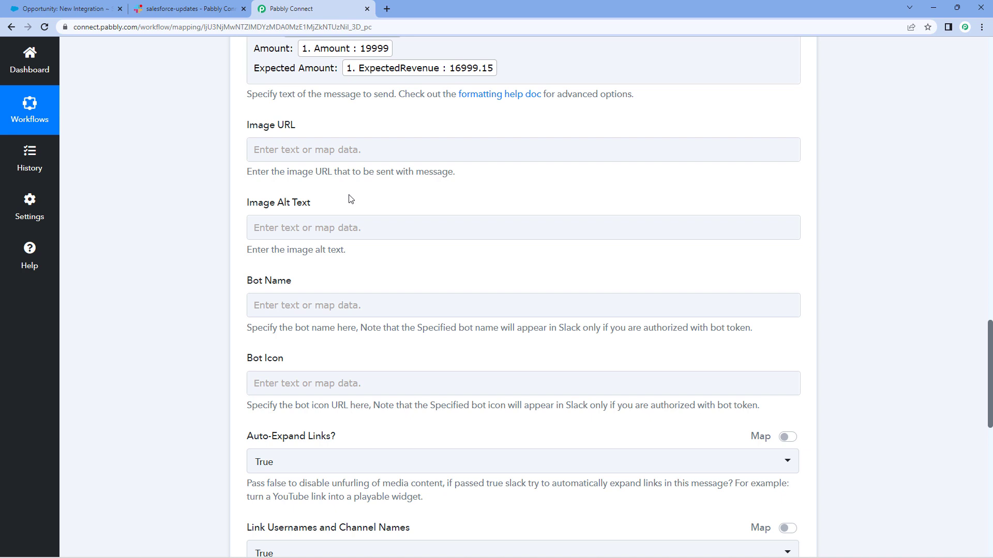
Leave the image fields empty and set the Slack message's bot name to Pabbly.
left_click(326, 149)
scroll(218, 182, "down", 4)
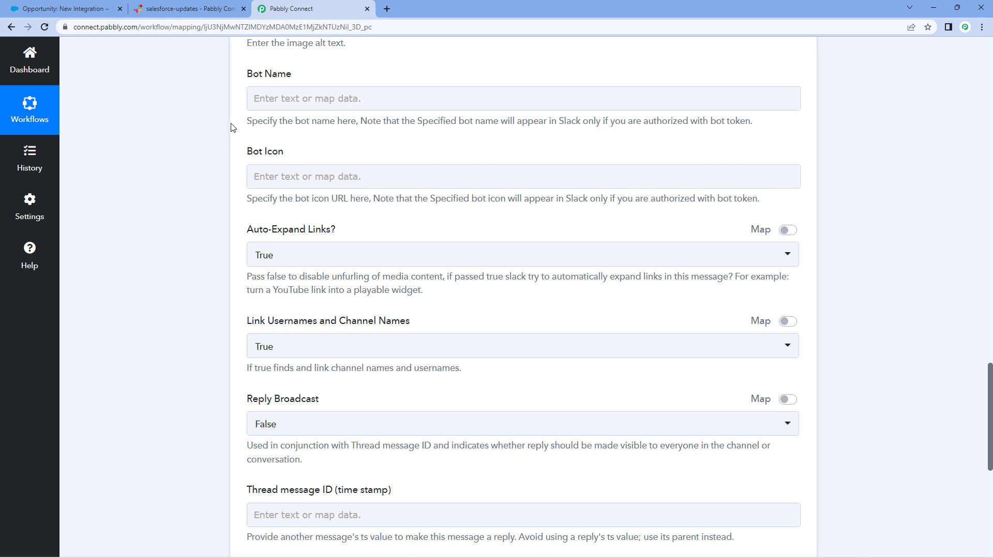
left_click(279, 103)
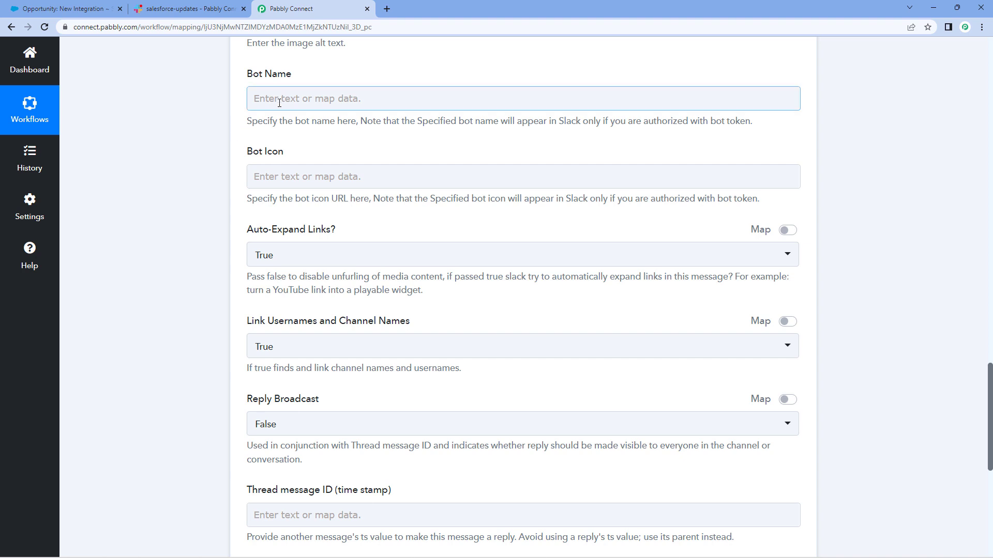
left_click(280, 103)
type("Pabbly")
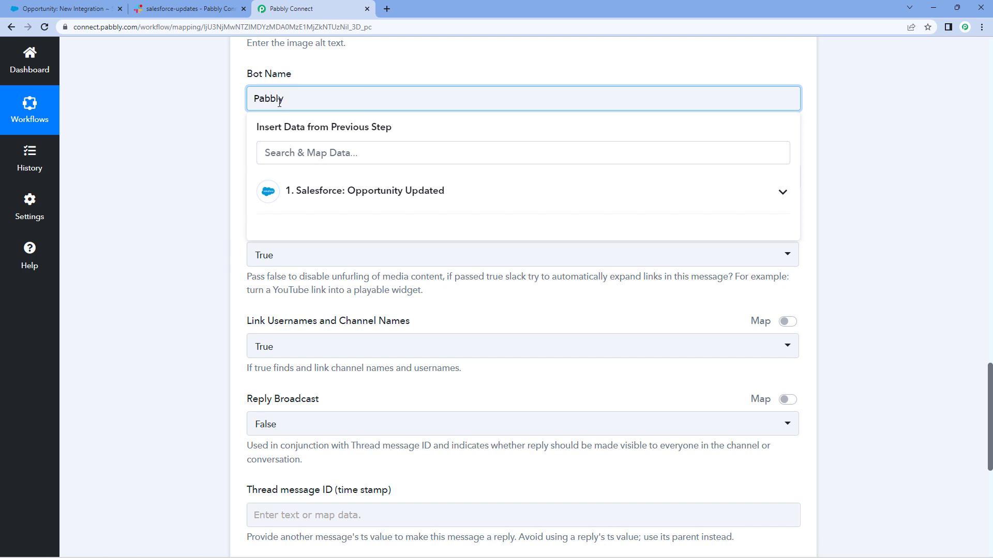
left_click(188, 122)
scroll(339, 93, "up", 2)
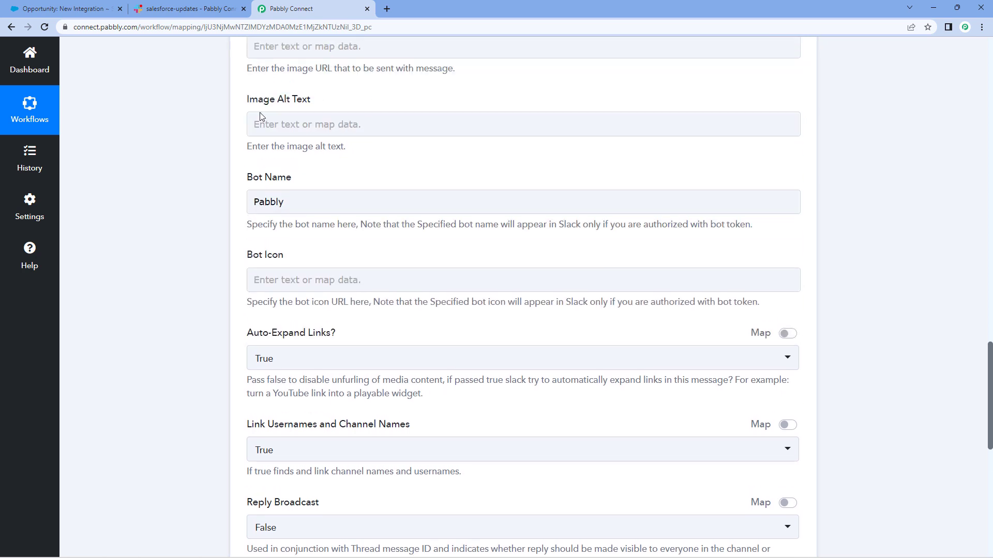
Examine the remaining optional Slack settings: bot icon, link expansion, username linking, reply broadcast and thread message ID.
scroll(215, 170, "down", 1)
scroll(200, 168, "down", 1)
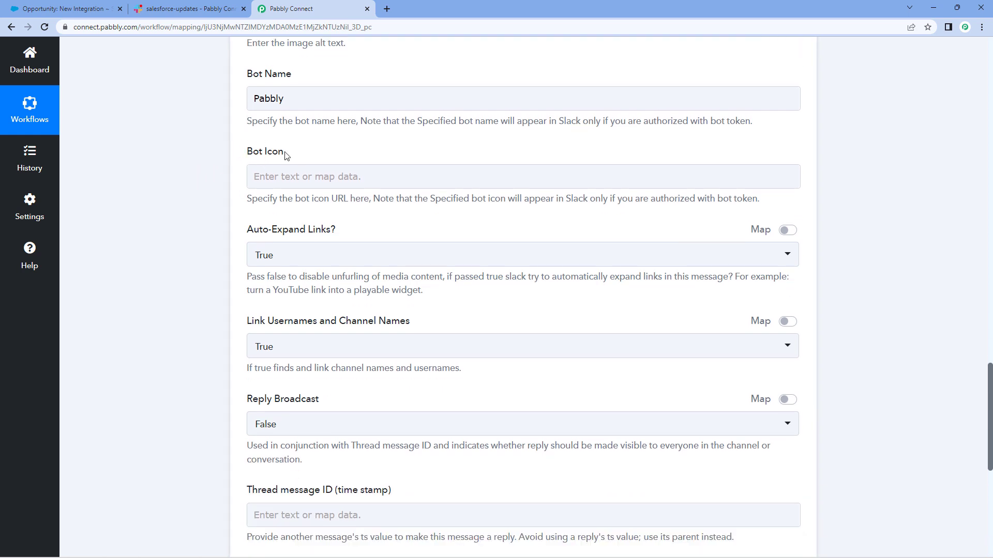
left_click(317, 81)
left_click(259, 124)
left_click(356, 169)
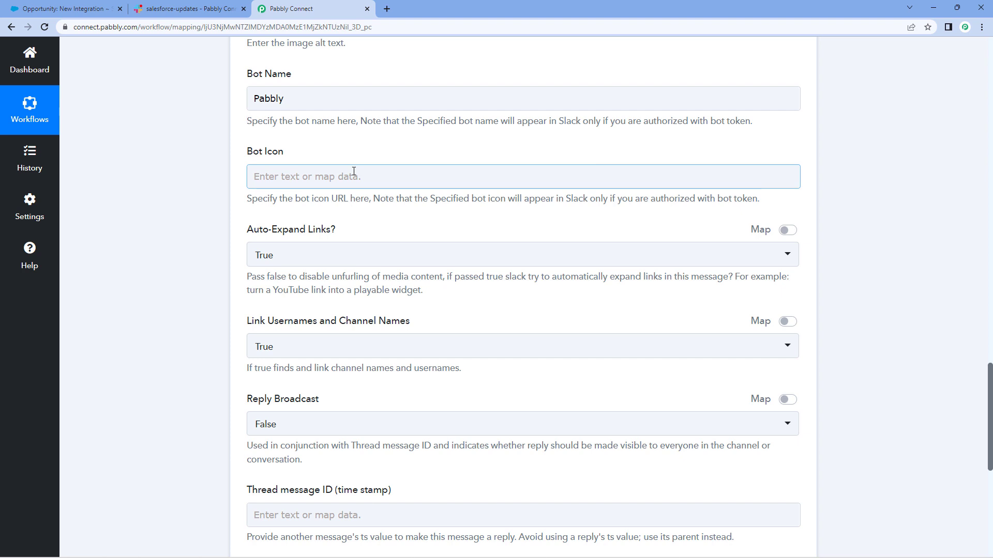
left_click(305, 153)
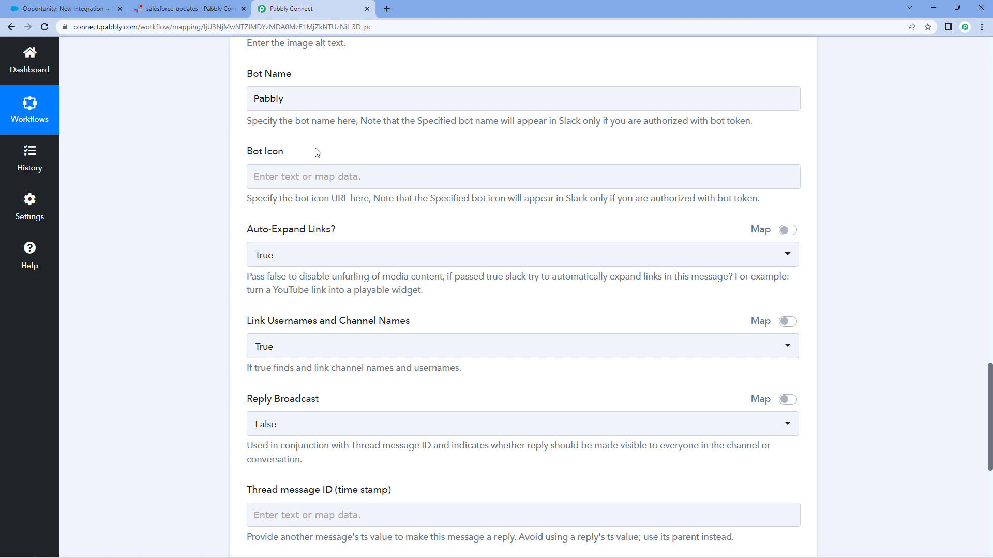
left_click(344, 171)
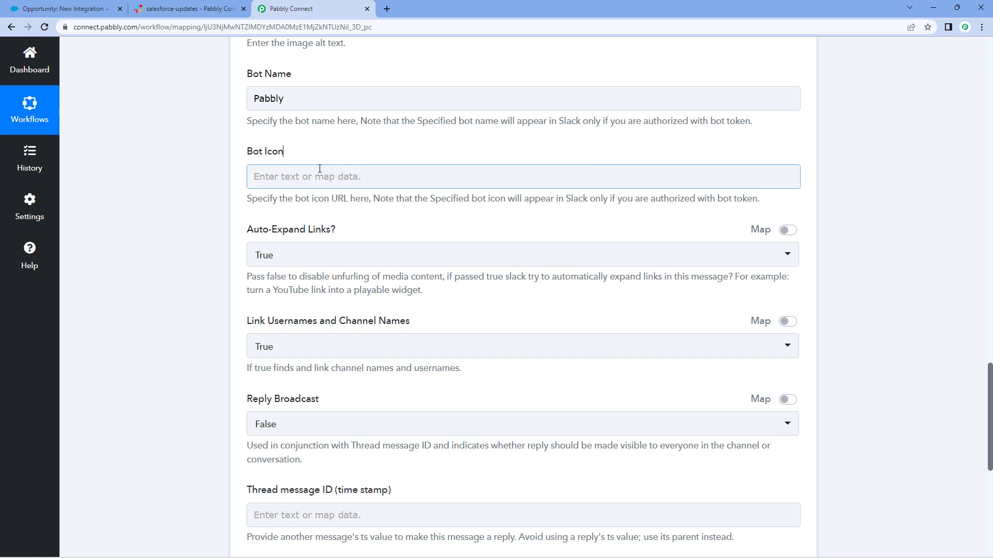
scroll(215, 168, "down", 2)
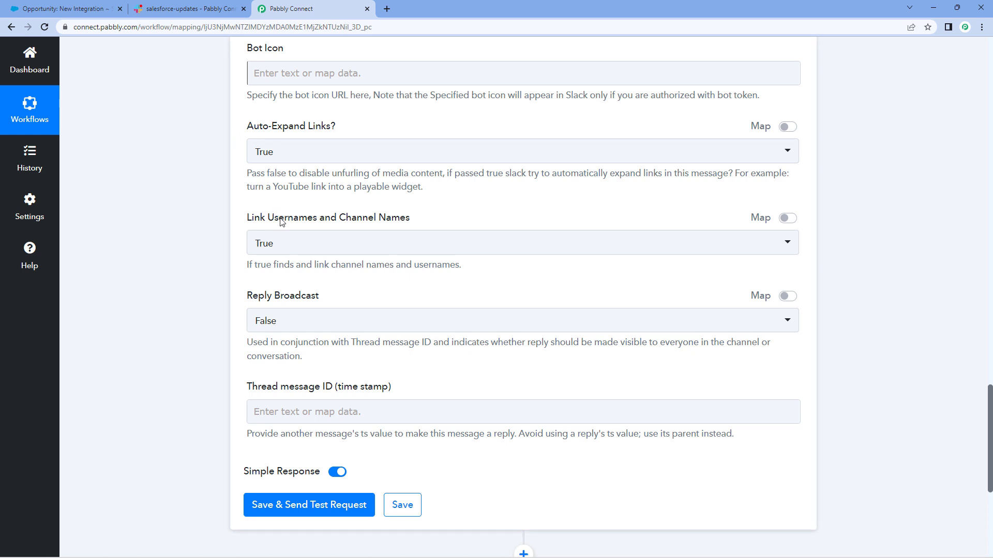
scroll(400, 221, "down", 1)
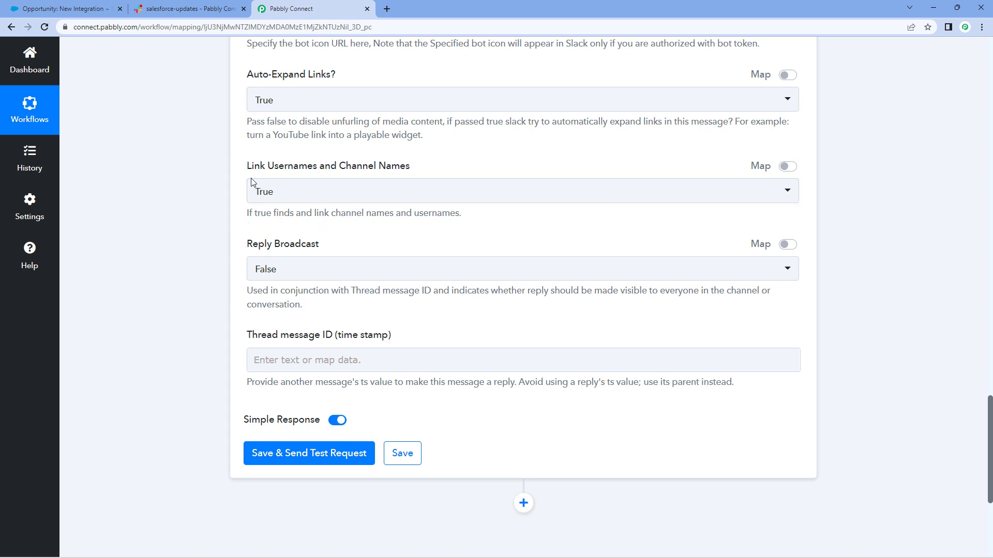
scroll(228, 144, "up", 1)
scroll(222, 201, "down", 3)
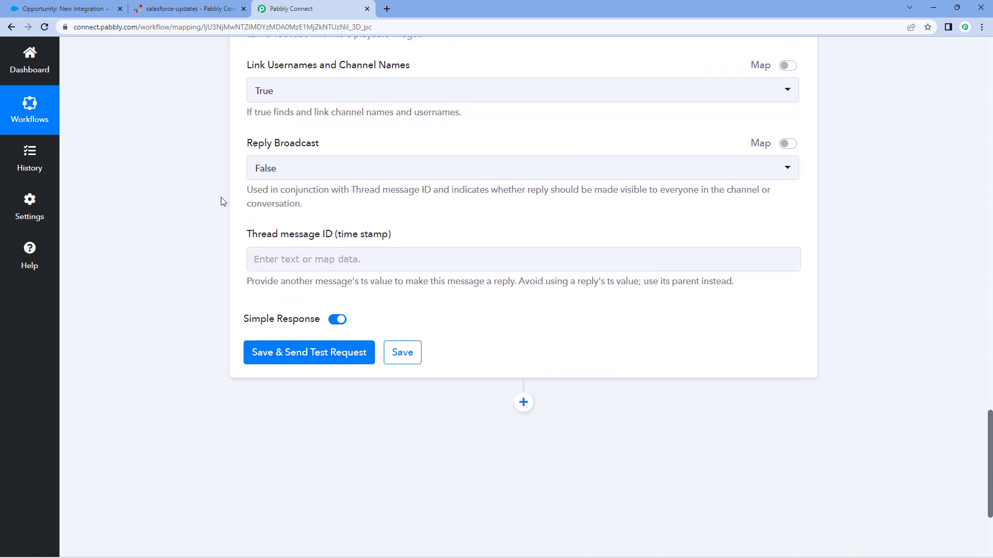
Save the Slack action with a test request and review the fields of the received response.
scroll(222, 201, "down", 2)
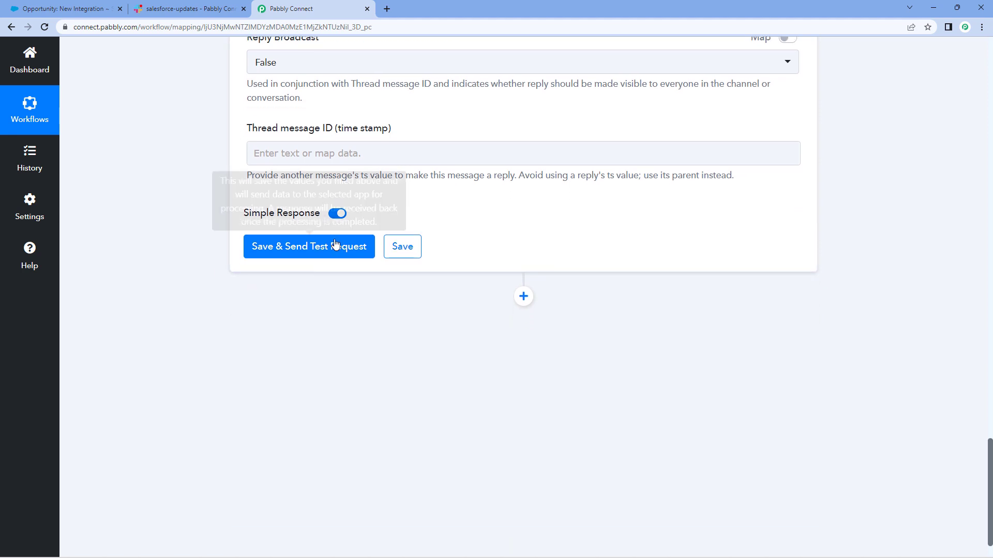
left_click(318, 247)
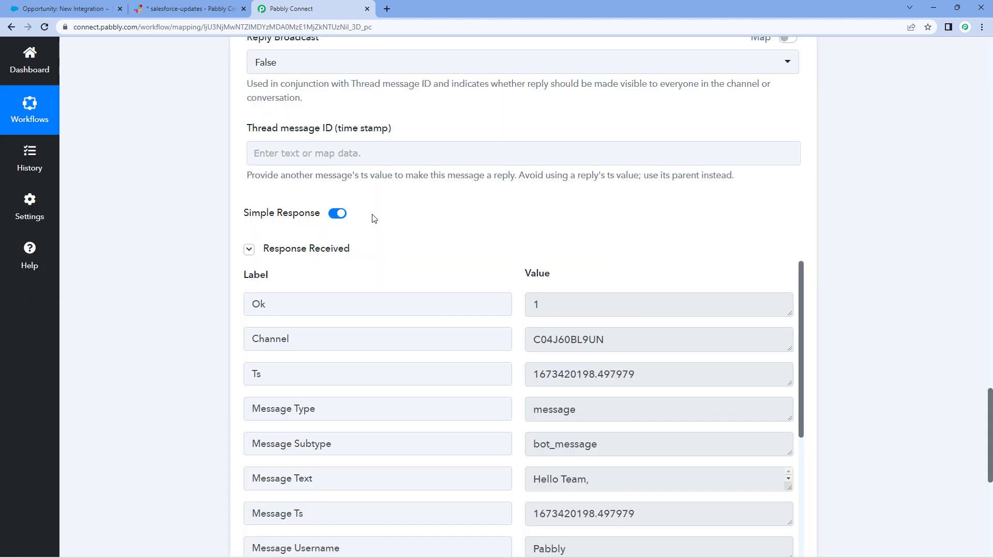
scroll(432, 231, "down", 2)
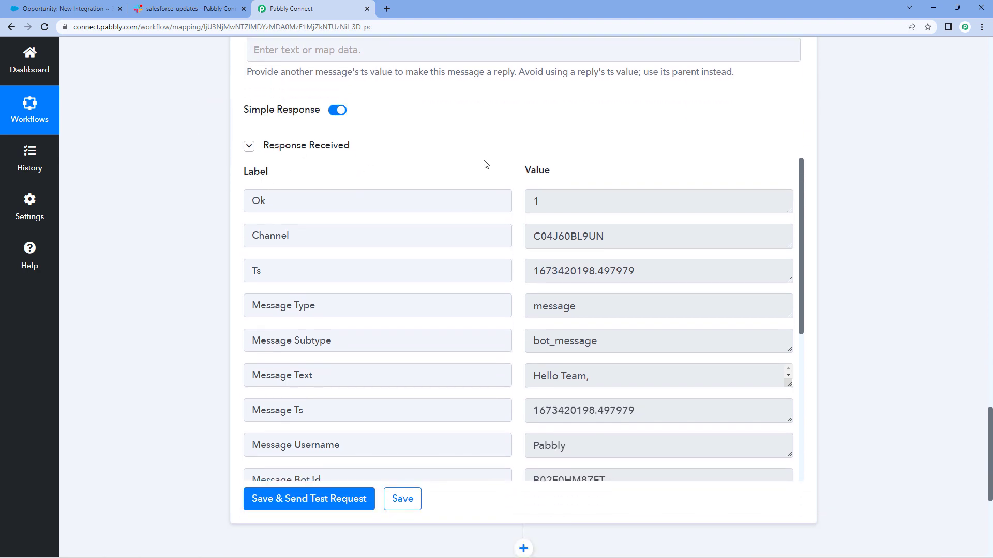
scroll(496, 217, "down", 5)
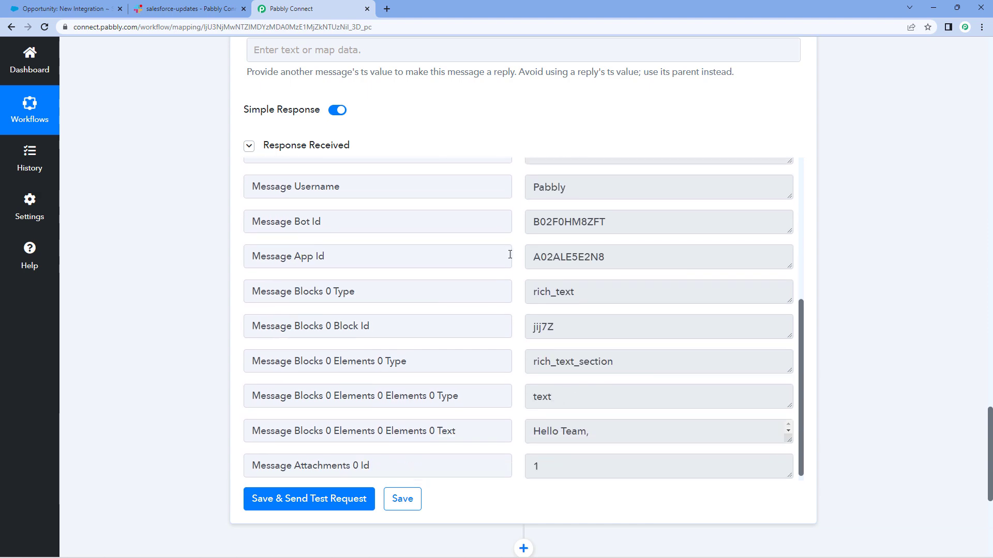
Recheck the mapped message and selected channel, and switch to the salesforce-updates channel in Slack.
scroll(510, 254, "up", 15)
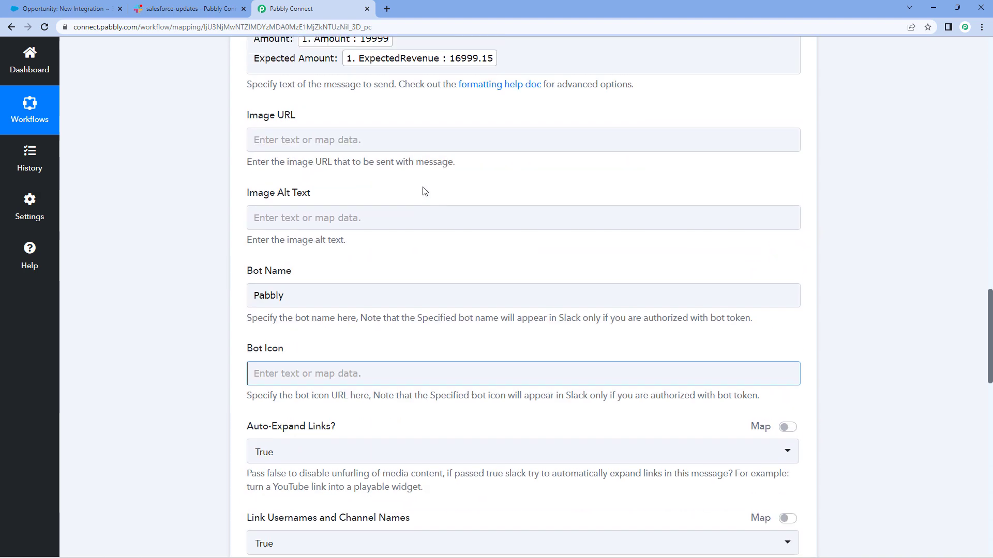
scroll(425, 192, "up", 3)
scroll(193, 135, "up", 1)
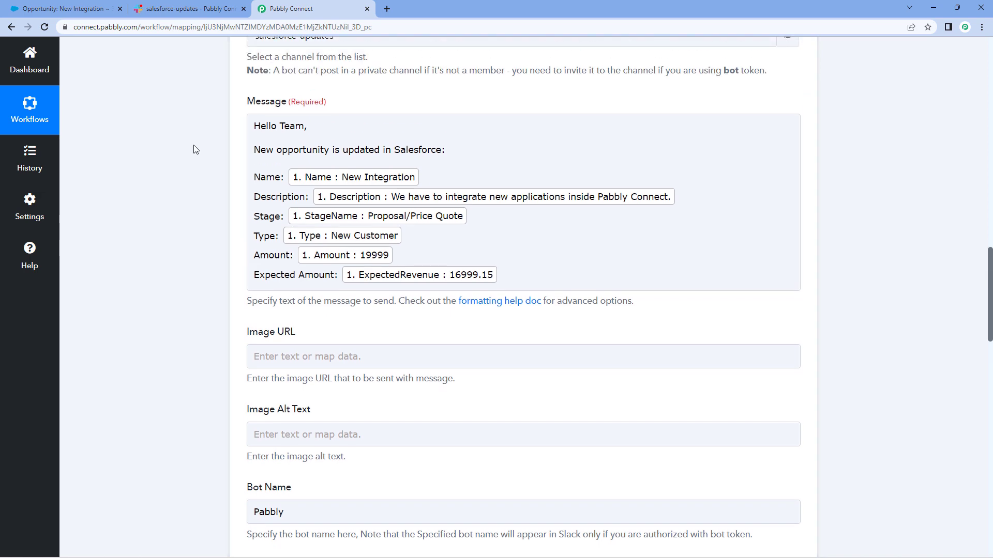
scroll(196, 149, "up", 3)
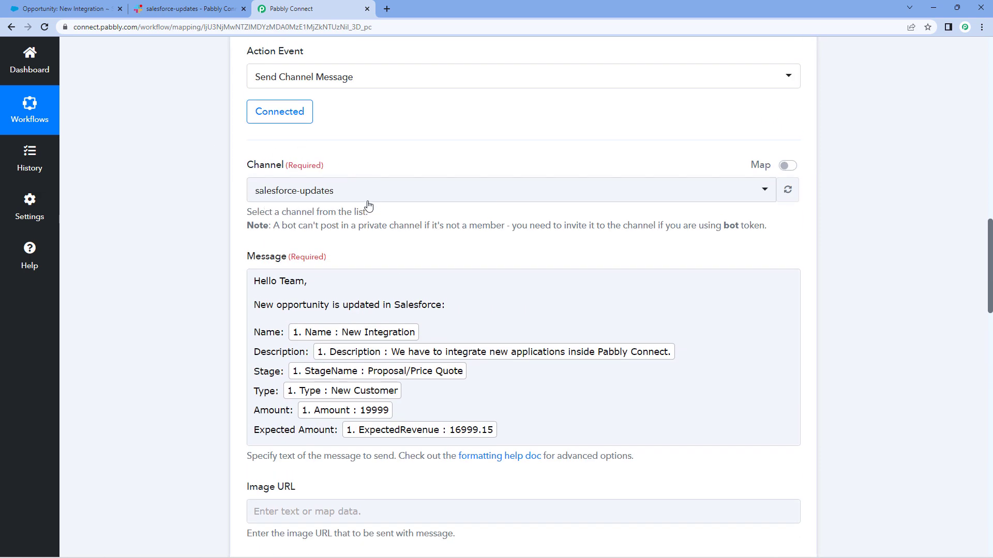
left_click(184, 10)
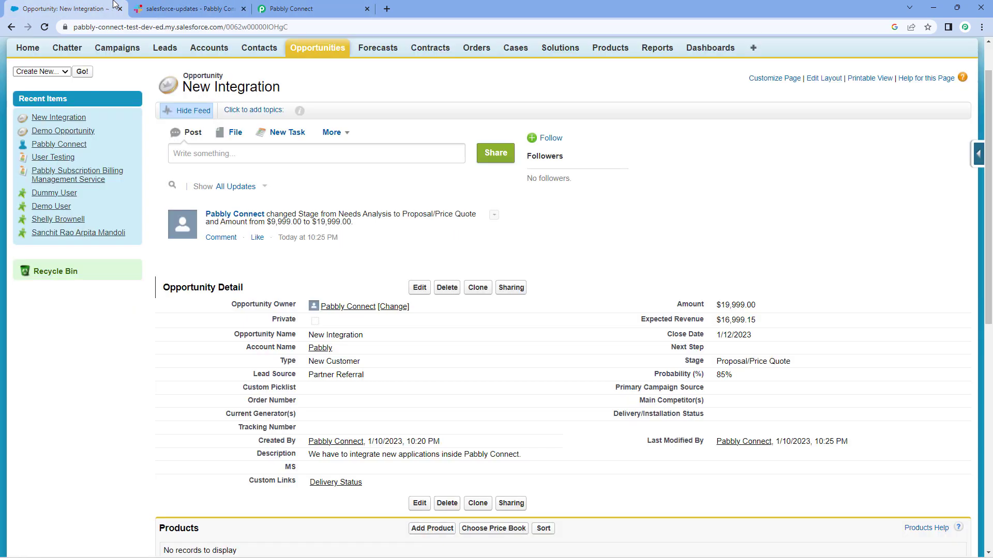
Switch from the Salesforce opportunity to the Pabbly Connect workflow and collapse the Salesforce trigger and Slack action to review the overall flow.
left_click(108, 8)
left_click(309, 8)
scroll(813, 139, "up", 6)
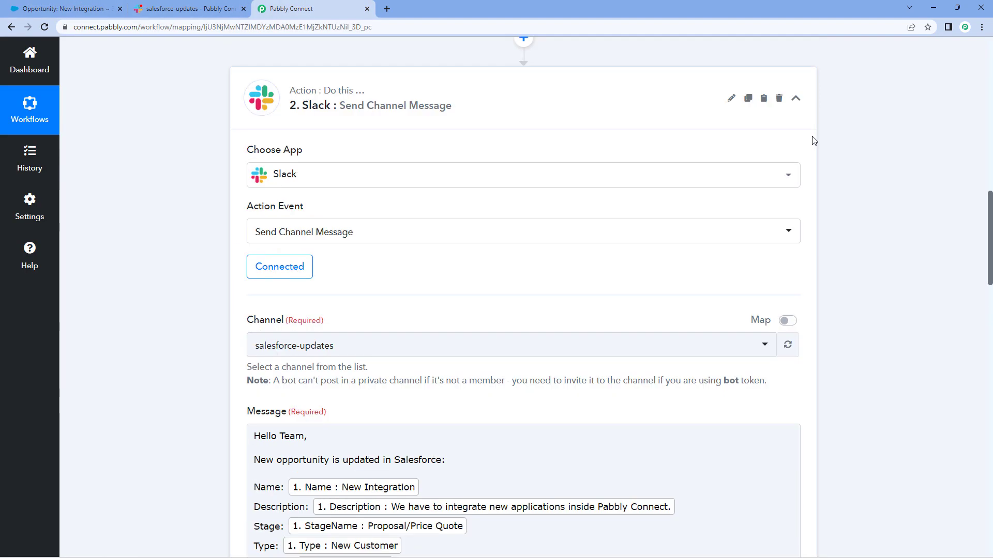
scroll(822, 197, "up", 13)
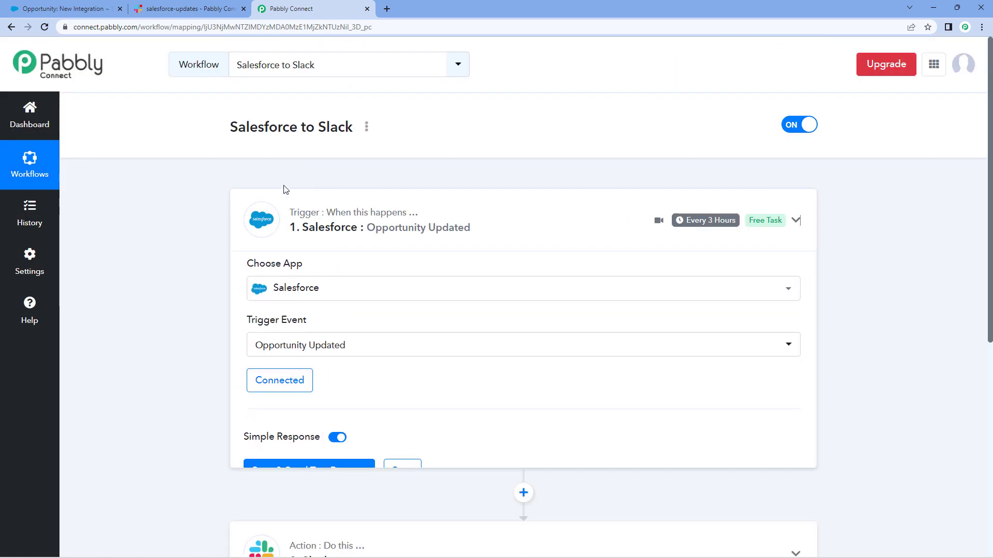
left_click(283, 190)
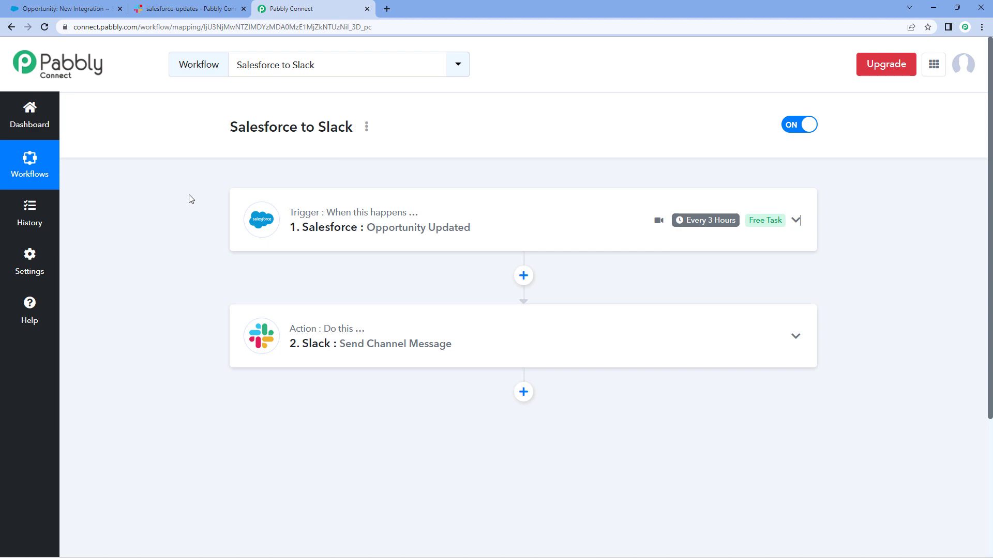
Compare the New Integration opportunity in Salesforce with the message in Slack's salesforce-updates channel, and return to the Pabbly Connect workflow.
left_click(98, 9)
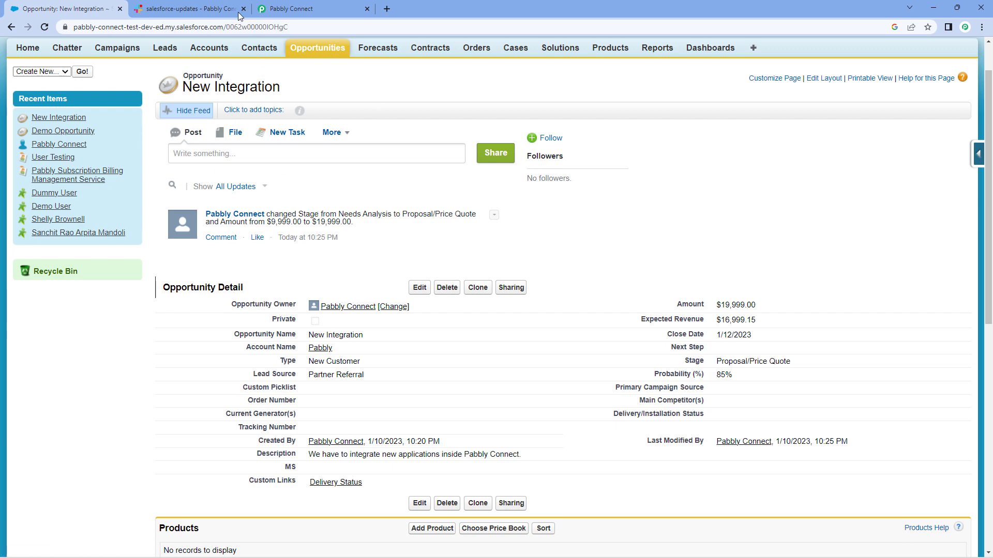
left_click(197, 6)
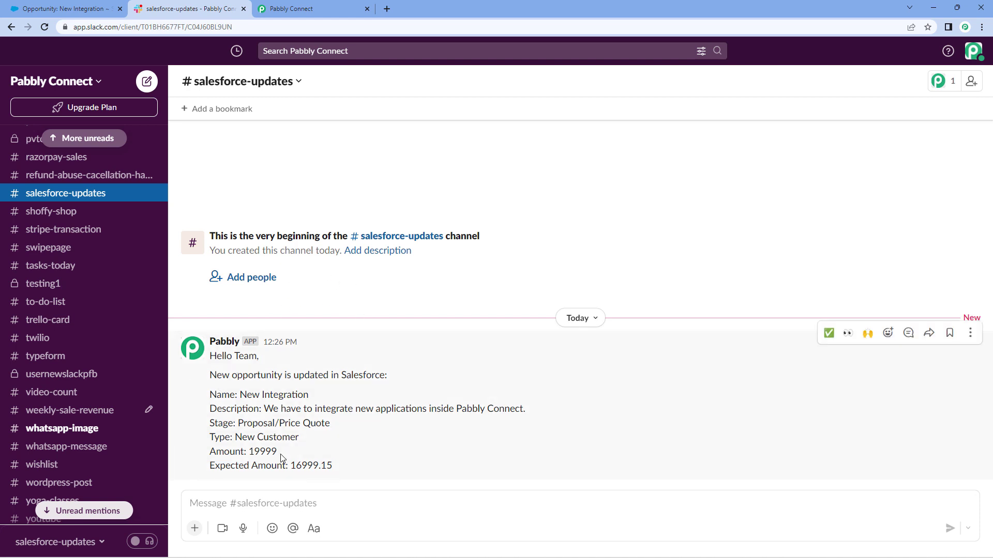
left_click(309, 7)
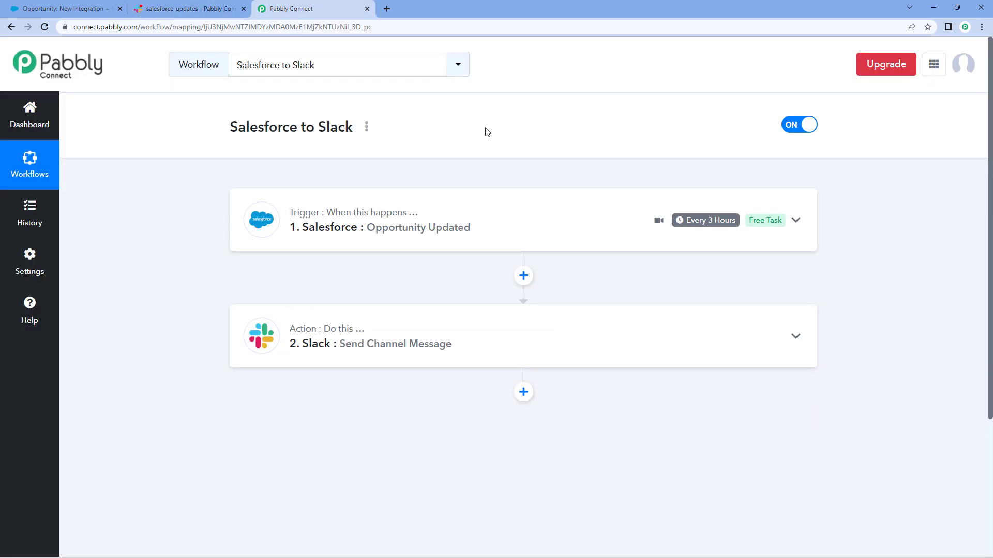